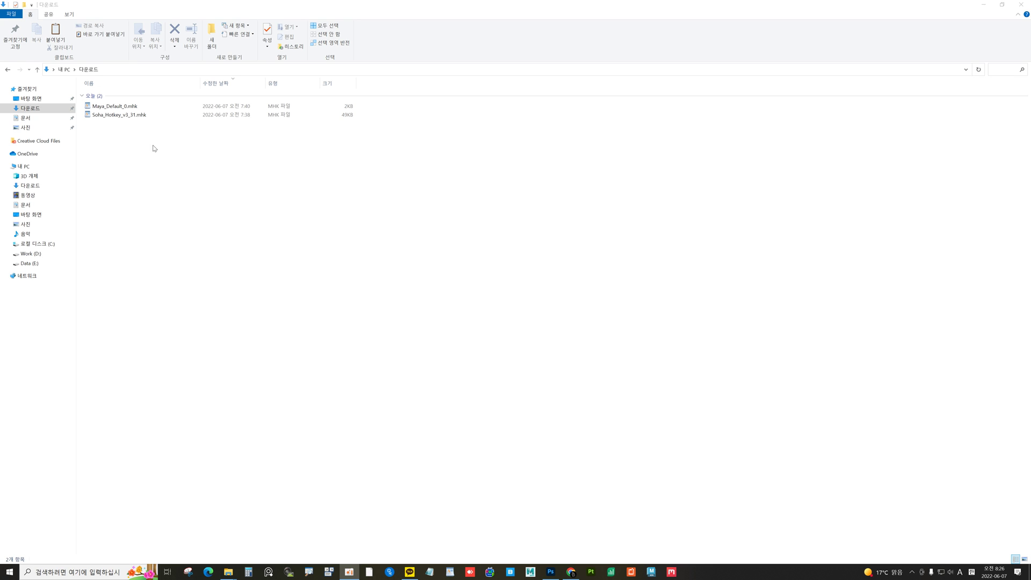
# - Copy the two hotkey files Maya_Default_0.mhk and Soha_Hotkey_v3_31.mhk from the downloads folder
pyautogui.click(135, 109)
pyautogui.click(133, 116)
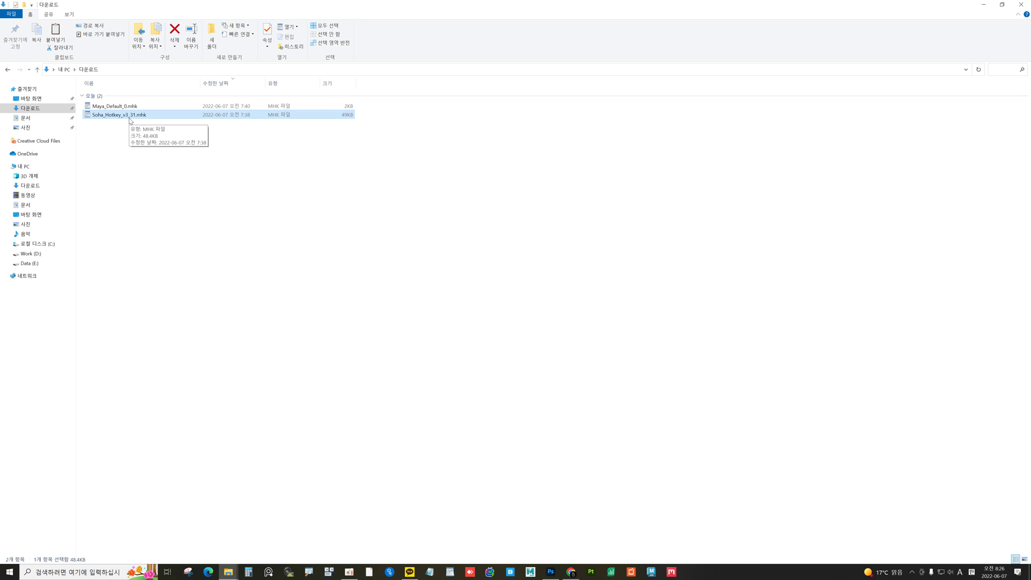
pyautogui.click(106, 107)
pyautogui.keyDown('shift'); pyautogui.click(108, 116); pyautogui.keyUp('shift')
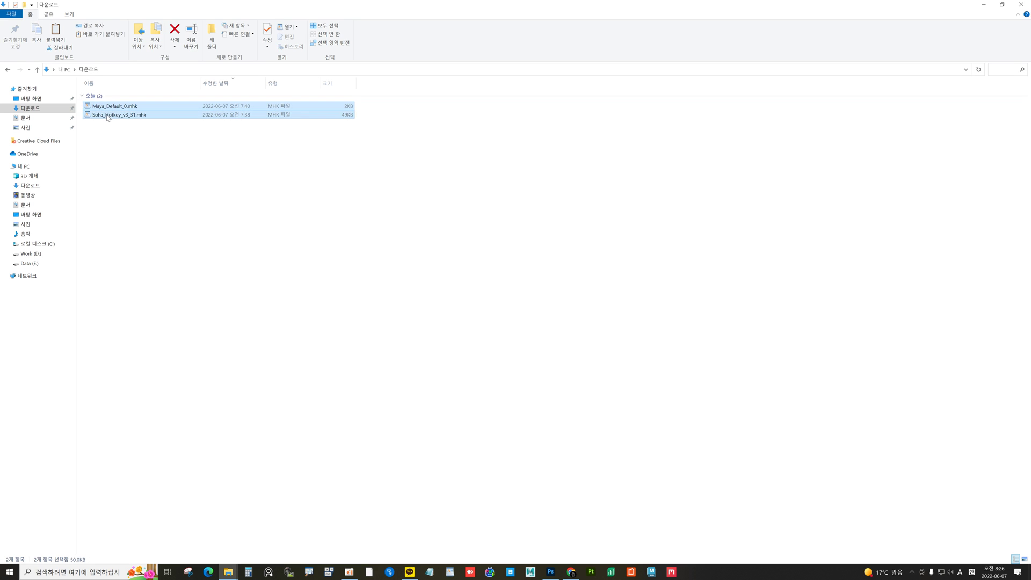
pyautogui.rightClick(107, 117)
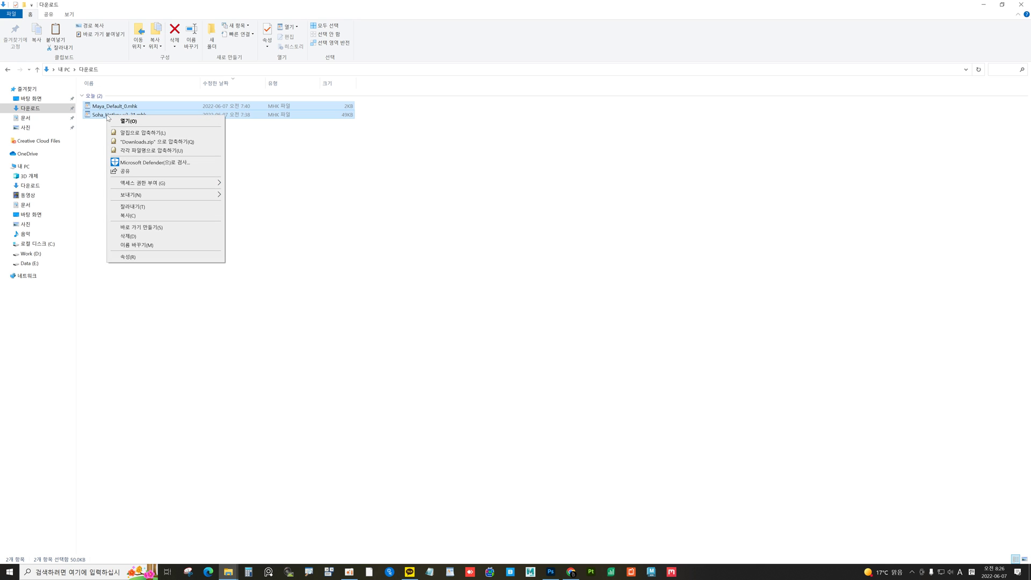
pyautogui.click(124, 217)
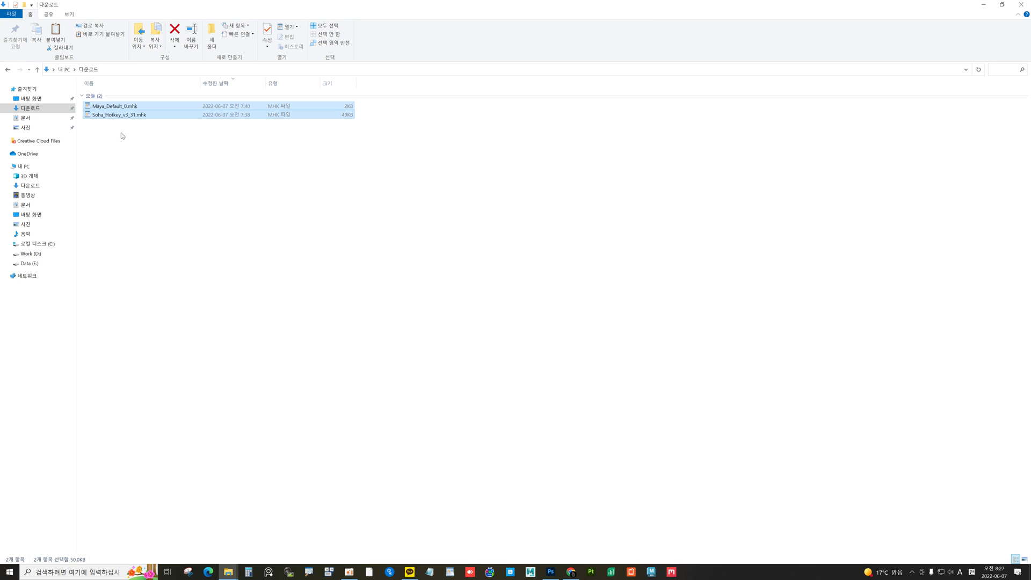
# - Open the Maya 2020 hotkeys folder inside the documents folder, under maya, 2020, prefs
pyautogui.click(54, 119)
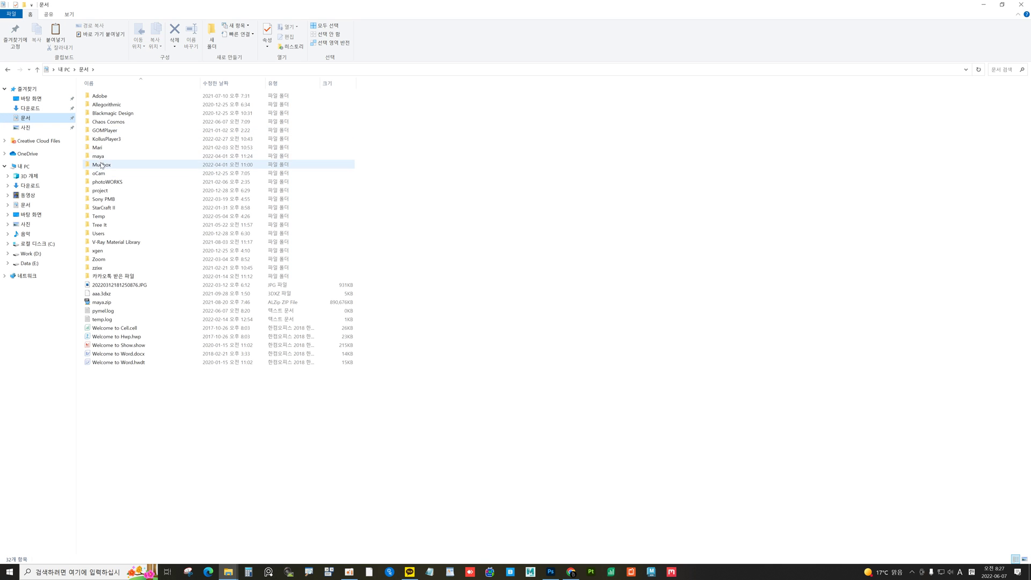
pyautogui.doubleClick(102, 156)
pyautogui.doubleClick(102, 105)
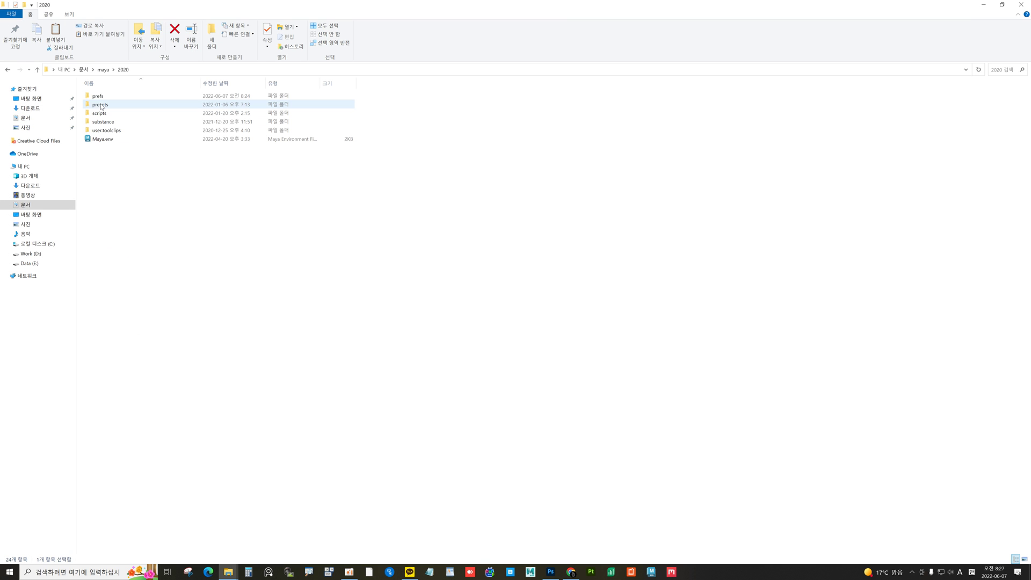
pyautogui.doubleClick(102, 97)
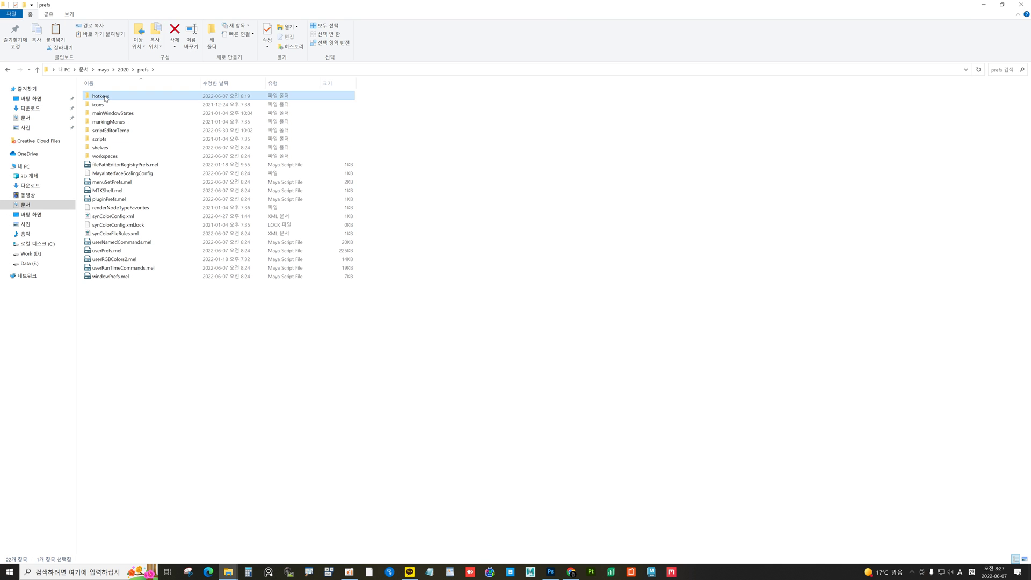
pyautogui.doubleClick(102, 96)
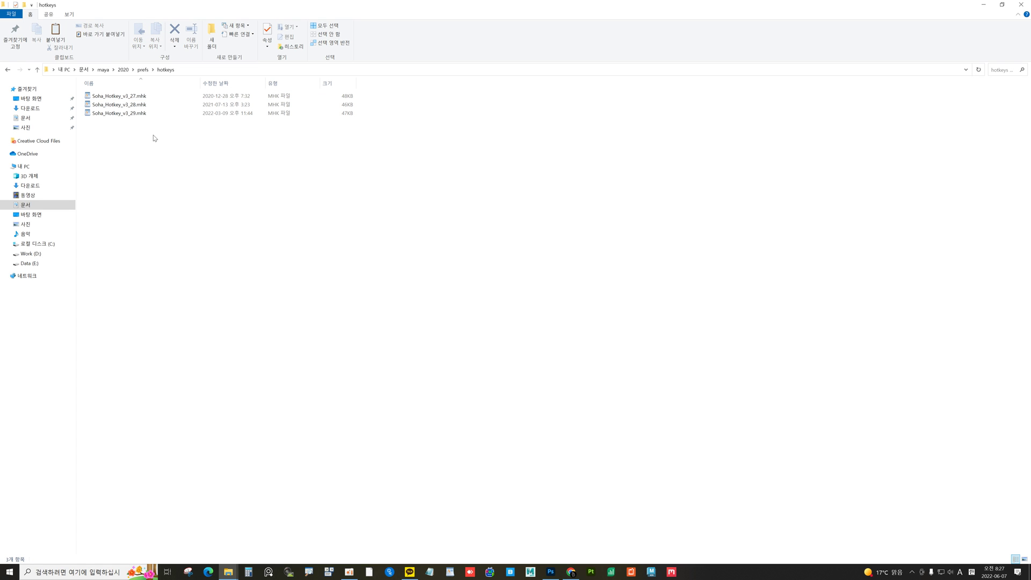
# - Replace the three old Soha_Hotkey files (v3_27, v3_28, v3_29) in the hotkeys folder with the two copied files
pyautogui.moveTo(154, 135); pyautogui.dragTo(87, 96)
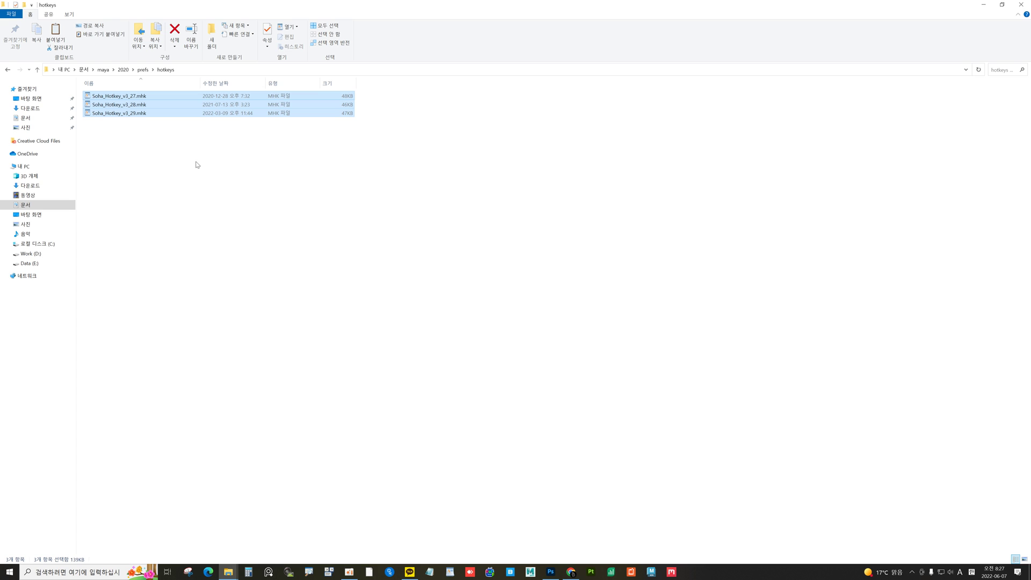
pyautogui.press('Delete')
pyautogui.rightClick(106, 110)
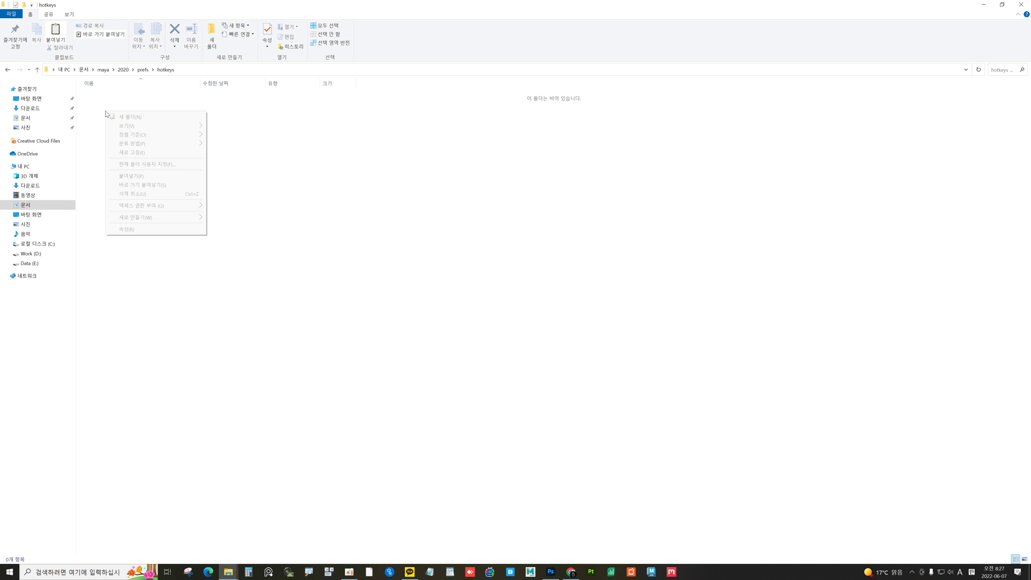
pyautogui.click(135, 175)
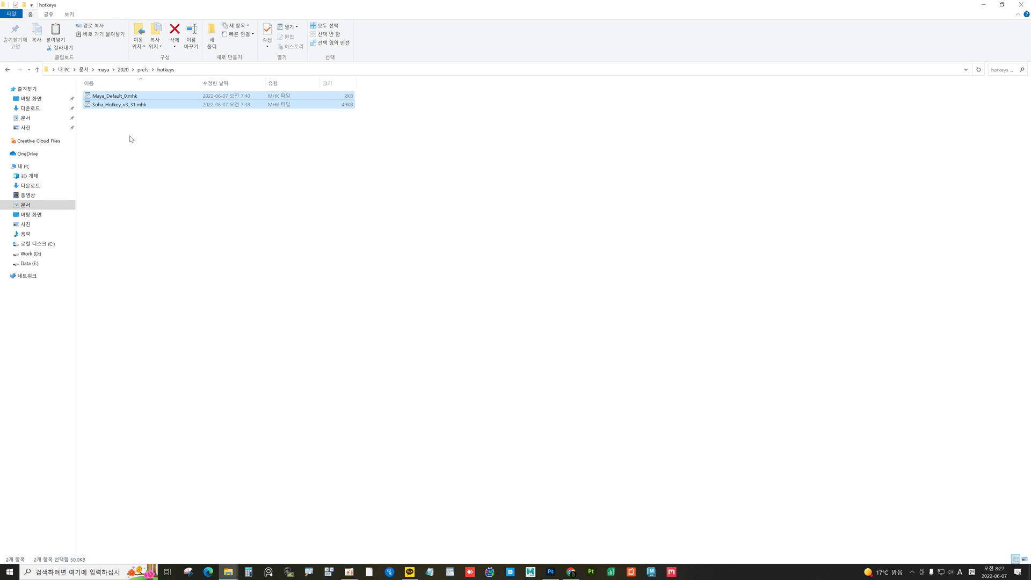
# - Delete userNamedCommands.mel and userRunTimeCommands.mel from the parent prefs folder
pyautogui.press('BackSpace')
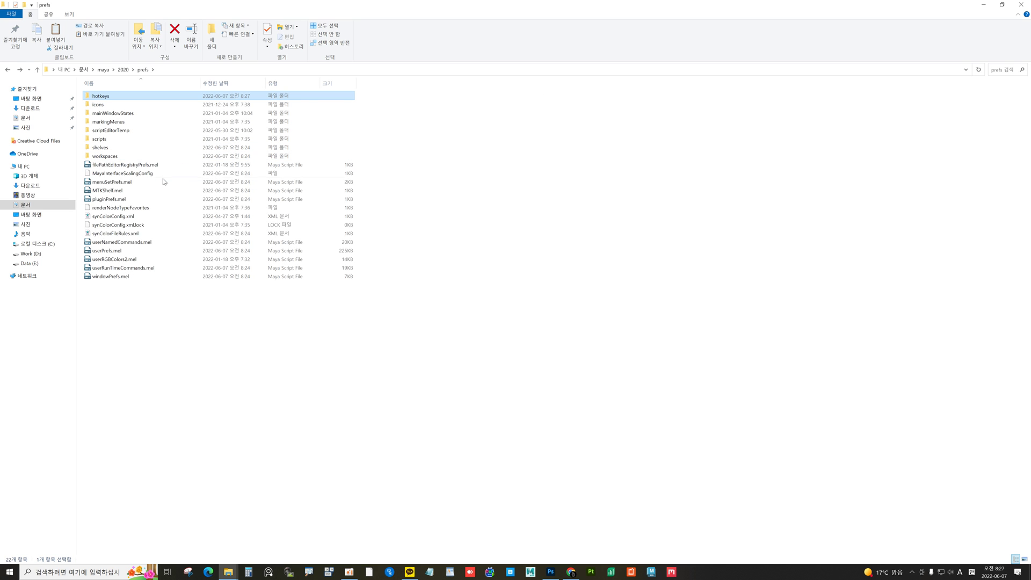
pyautogui.click(136, 268)
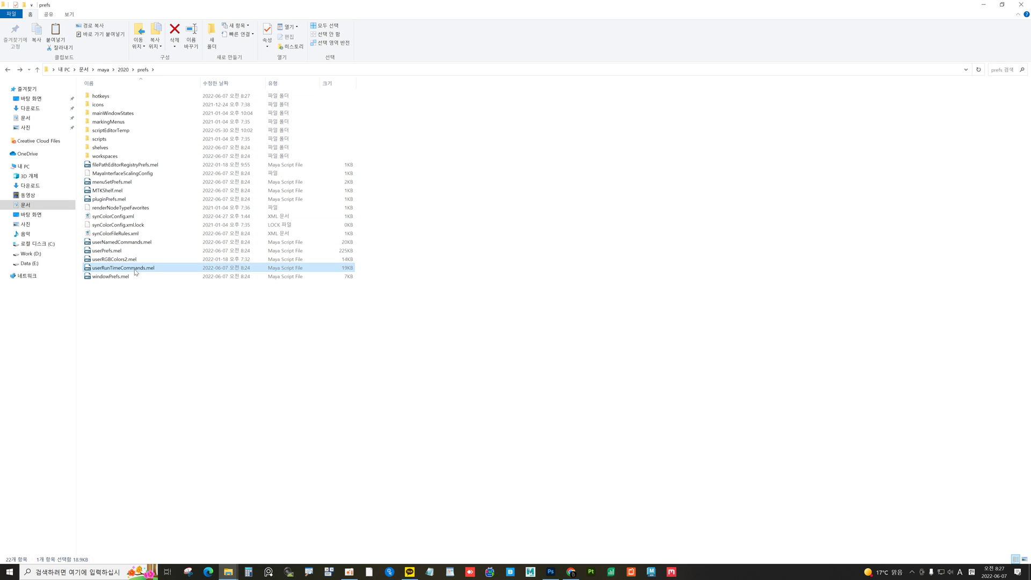
pyautogui.keyDown('ctrl'); pyautogui.click(131, 243); pyautogui.keyUp('ctrl')
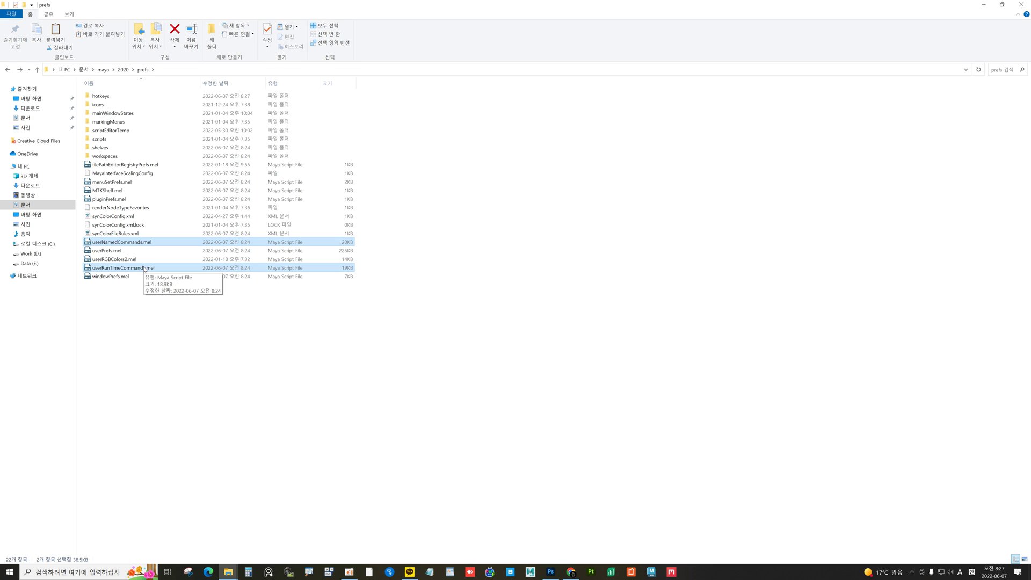
pyautogui.press('Delete')
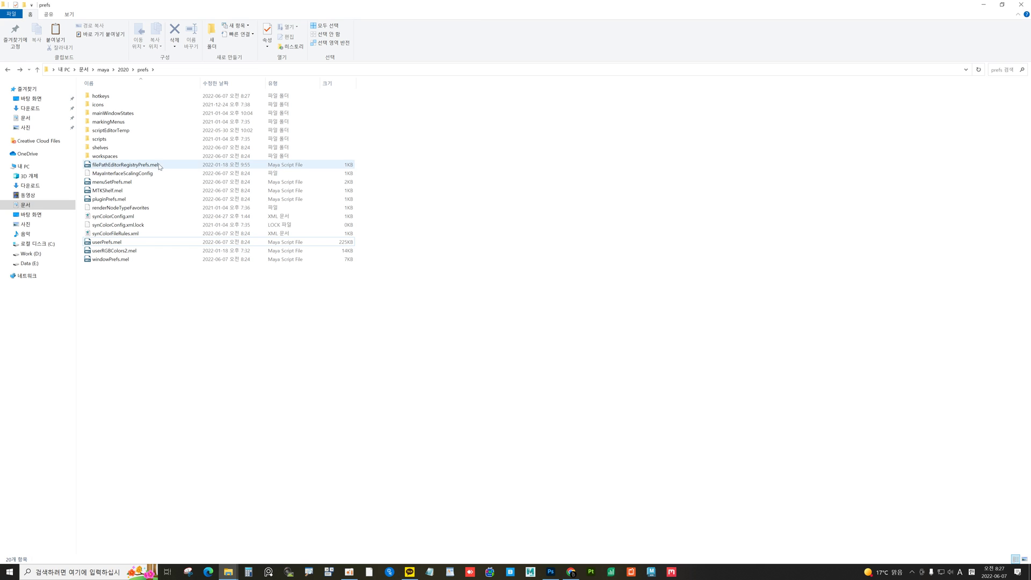
# - Switch to Maya, close the MS Plugin window and open the Hotkey Editor
pyautogui.click(531, 571)
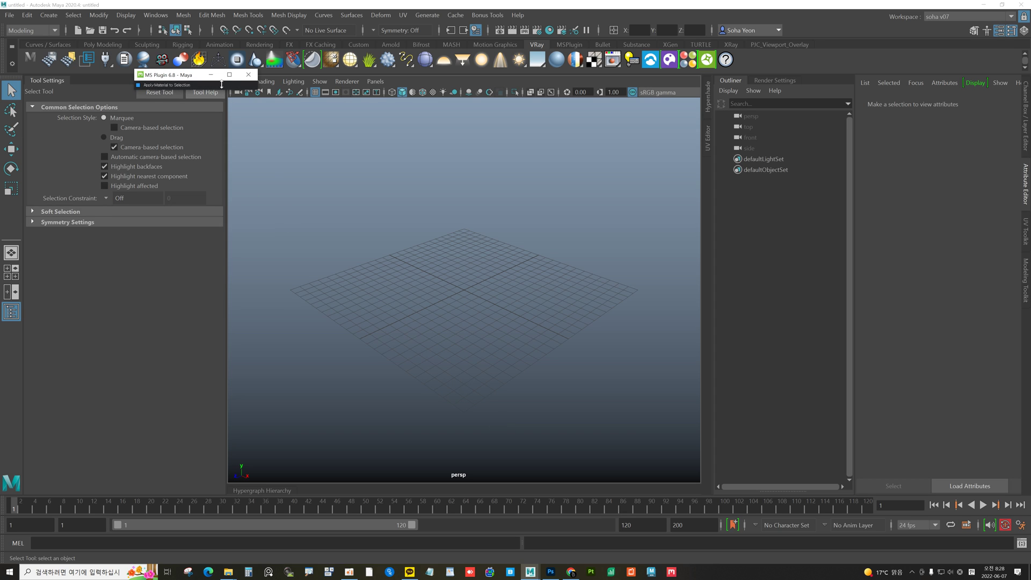
pyautogui.click(251, 74)
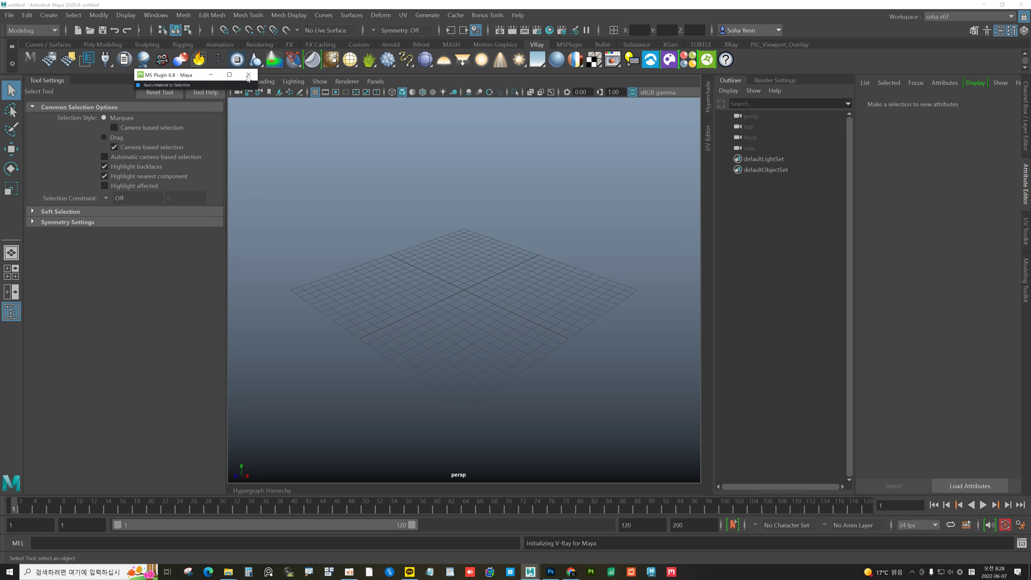
pyautogui.click(151, 16)
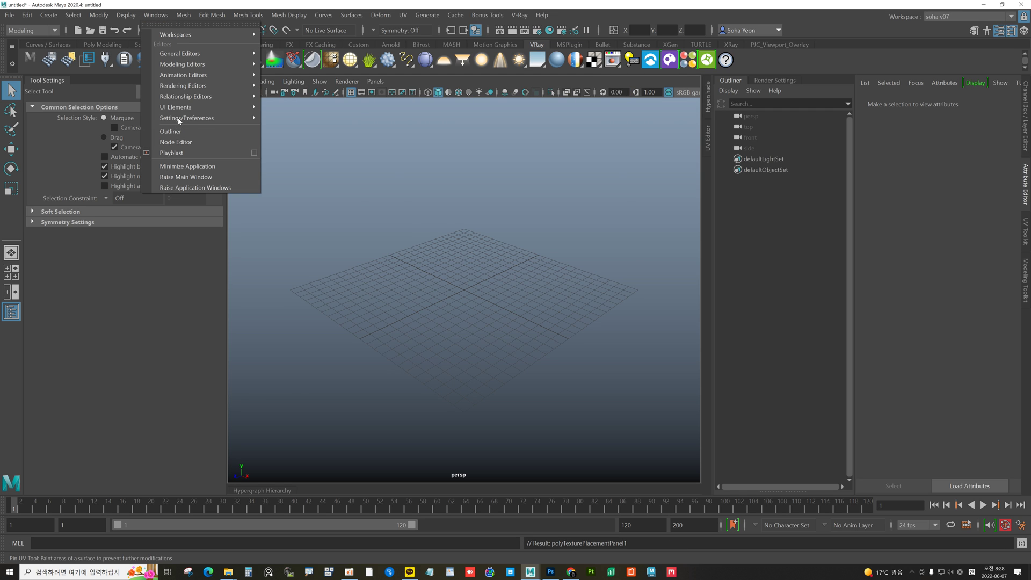
pyautogui.moveTo(234, 121)
pyautogui.click(293, 141)
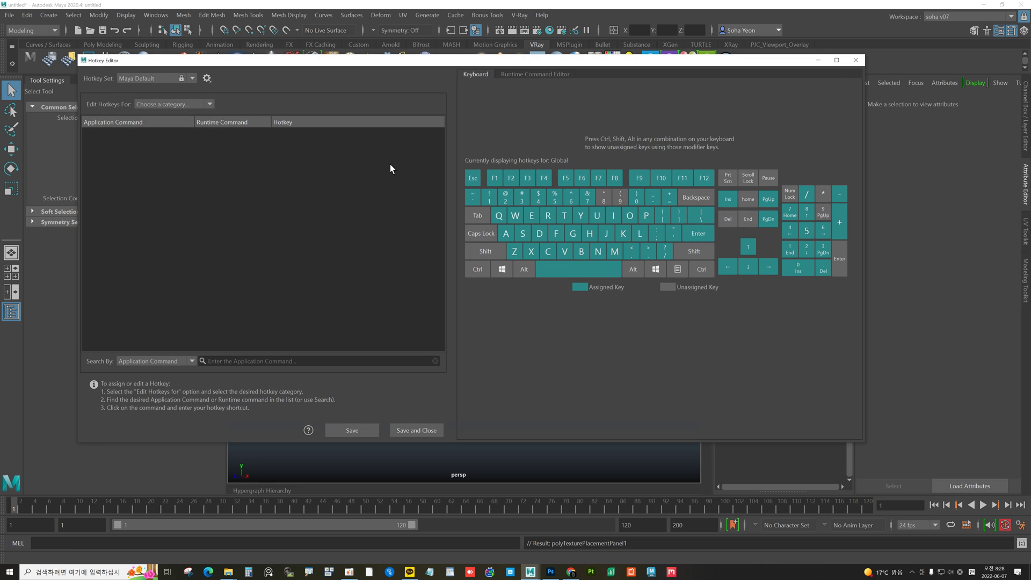
# - Import the hotkey set from Maya_Default_0.mhk
pyautogui.click(207, 79)
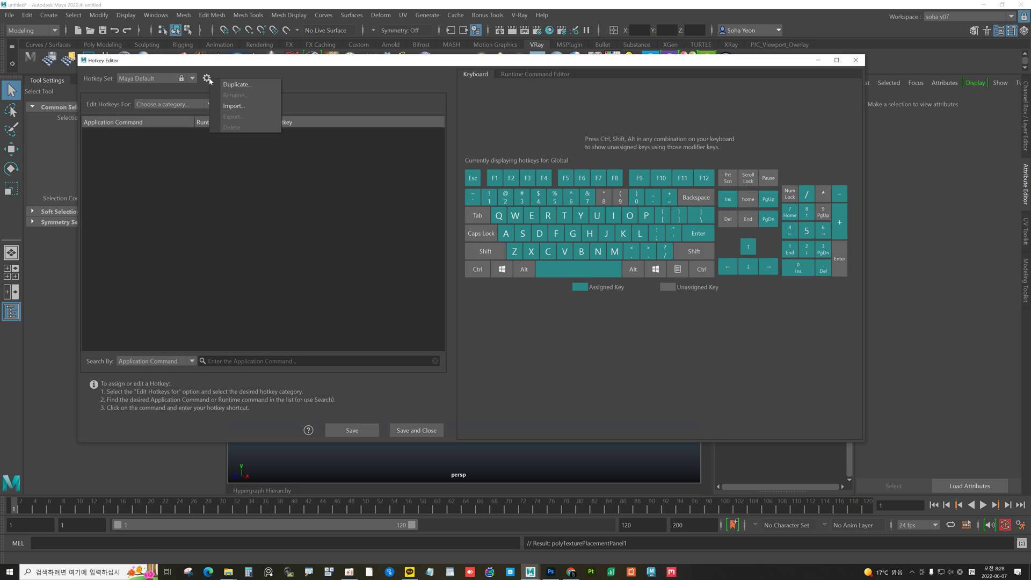
pyautogui.click(253, 106)
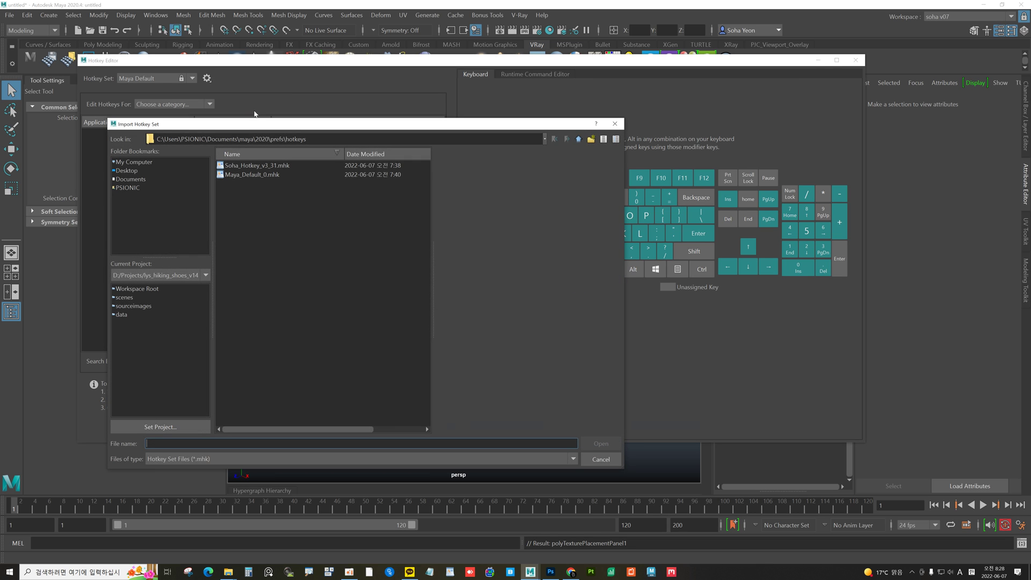
pyautogui.click(265, 174)
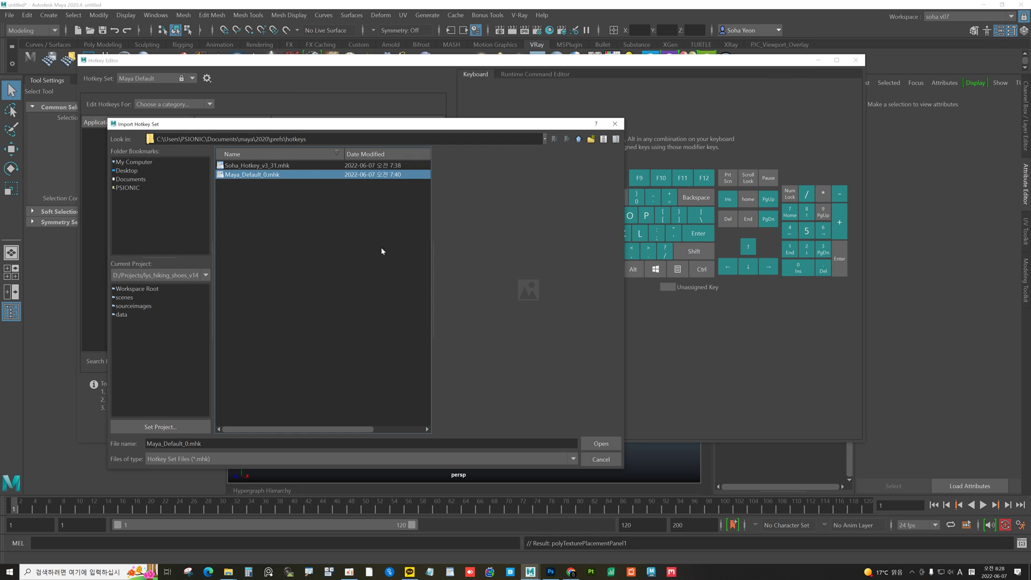
pyautogui.click(595, 443)
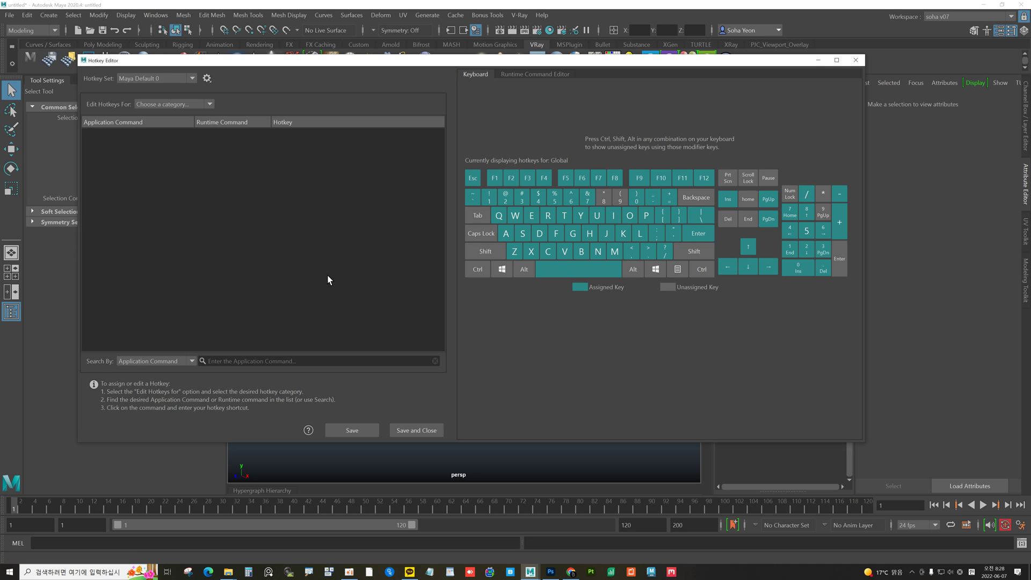
# - Import the hotkey set from Soha_Hotkey_v3_31.mhk
pyautogui.click(207, 78)
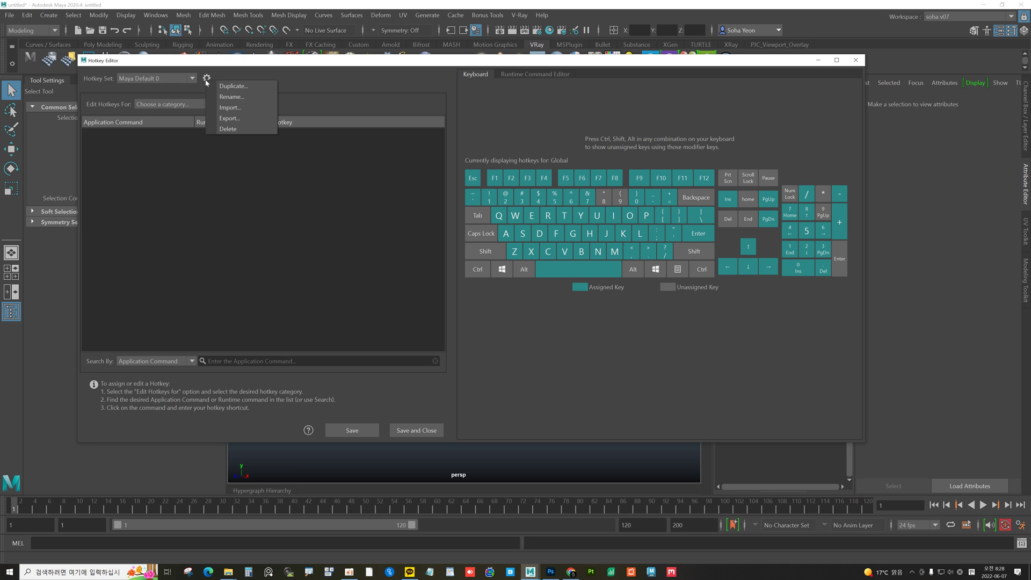
pyautogui.click(238, 108)
pyautogui.click(264, 167)
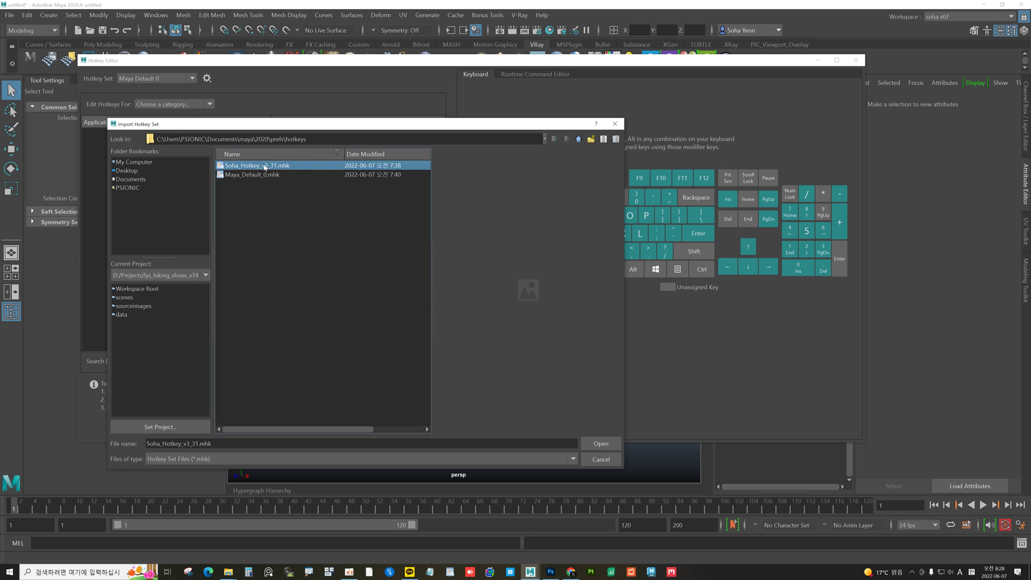
pyautogui.click(596, 445)
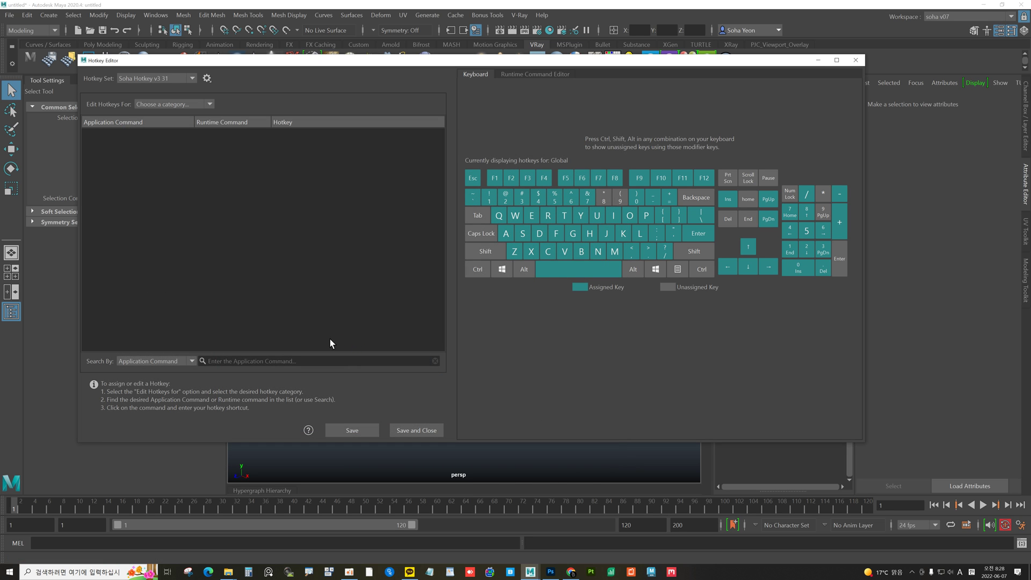
# - Check the available hotkey sets, keep Soha Hotkey v3 31 active, and save and close the Hotkey Editor
pyautogui.click(192, 79)
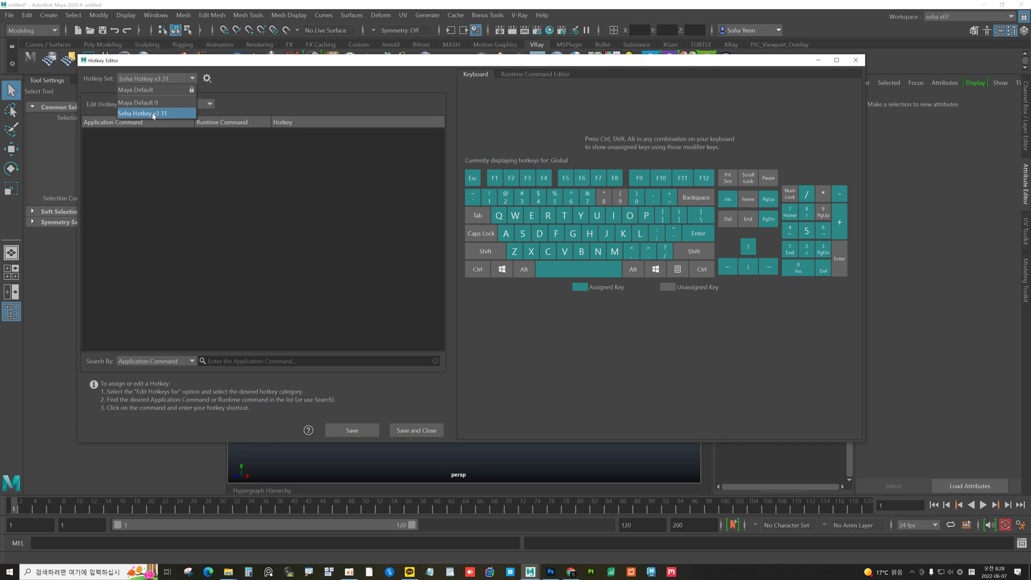
pyautogui.click(275, 219)
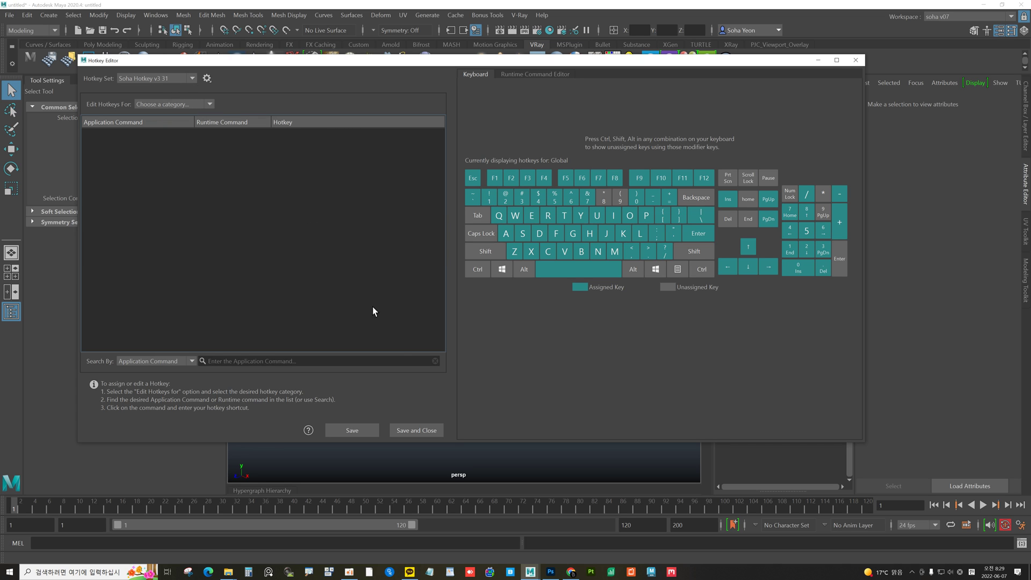
pyautogui.click(421, 431)
# - Examine the shortcuts assigned to the mesh editing commands and mesh tools
pyautogui.click(249, 15)
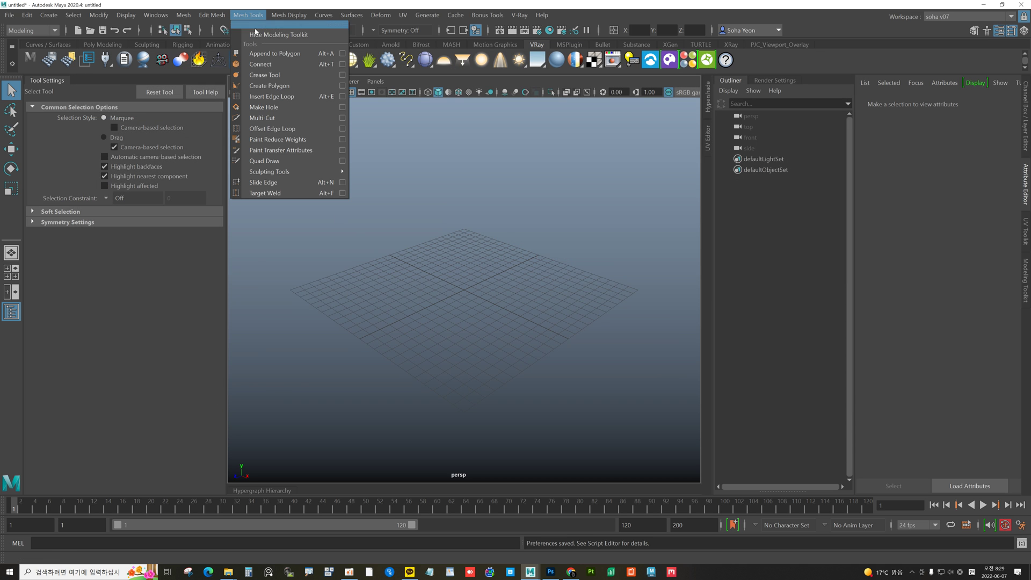
pyautogui.click(212, 15)
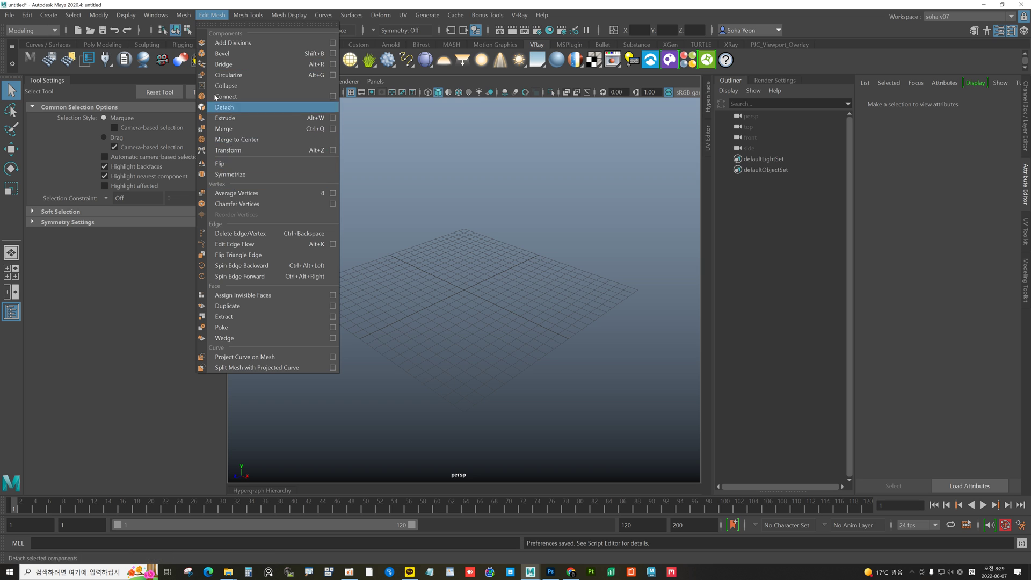
pyautogui.moveTo(248, 16)
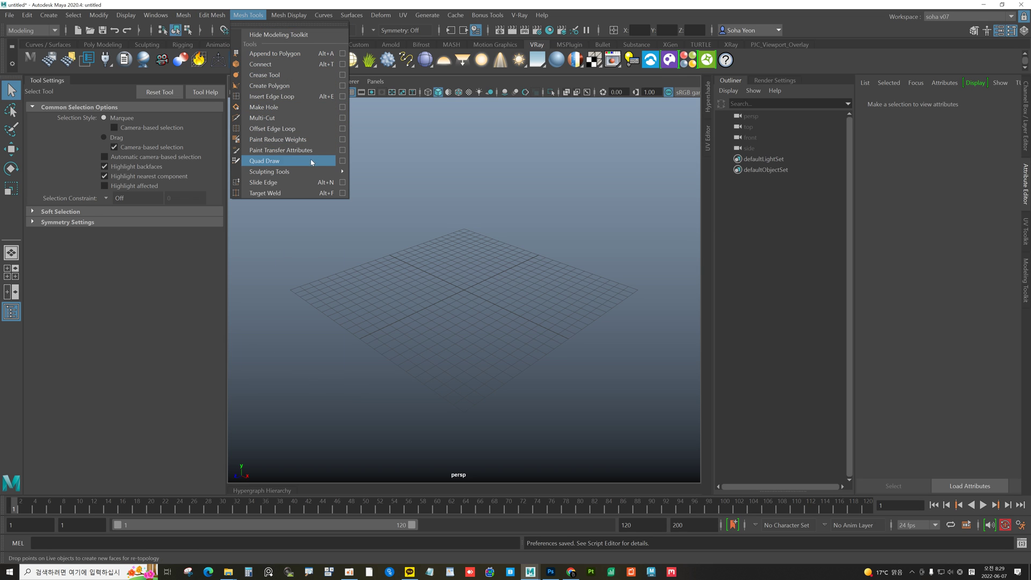
pyautogui.click(418, 150)
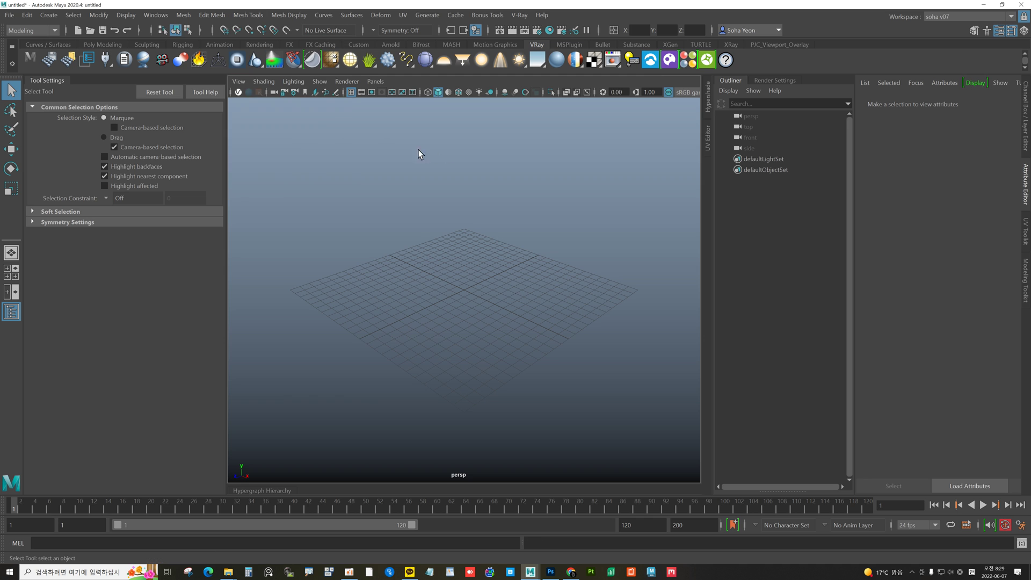
# - Collapse the tool settings and create a polygon sphere at the centre of the grid
pyautogui.click(56, 78)
pyautogui.moveTo(359, 264)
pyautogui.keyDown('alt'); pyautogui.mouseDown()
pyautogui.moveTo(371, 274)
pyautogui.moveTo(370, 240)
pyautogui.moveTo(349, 228)
pyautogui.moveTo(427, 274)
pyautogui.moveTo(357, 263)
pyautogui.mouseUp(); pyautogui.keyUp('alt')
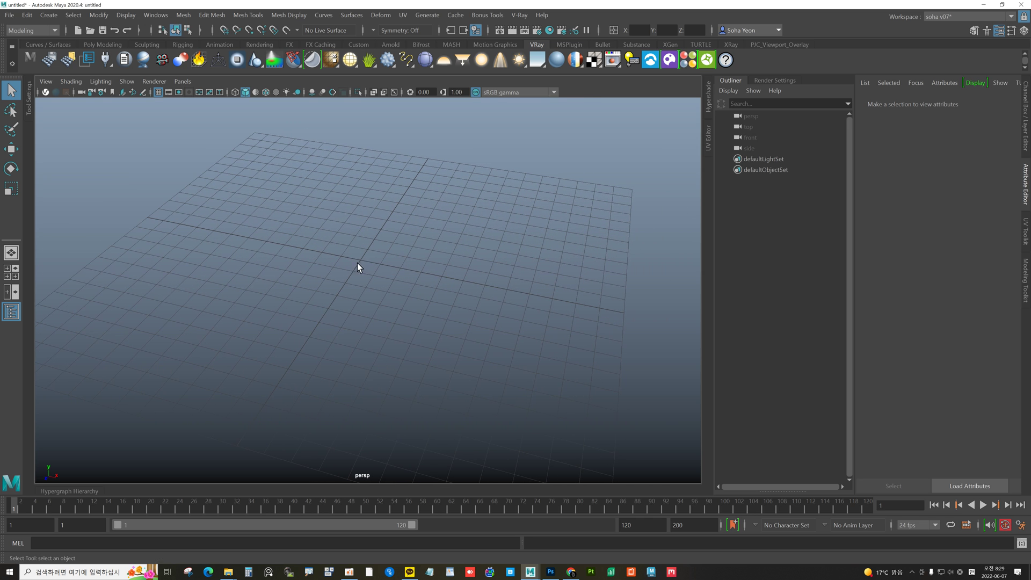
pyautogui.keyDown('shift'); pyautogui.moveTo(345, 253); pyautogui.dragTo(410, 295, button='right'); pyautogui.keyUp('shift')
pyautogui.scroll(3, 363, 260)
pyautogui.keyDown('alt'); pyautogui.moveTo(410, 295); pyautogui.dragTo(430, 295); pyautogui.keyUp('alt')
pyautogui.click(432, 296)
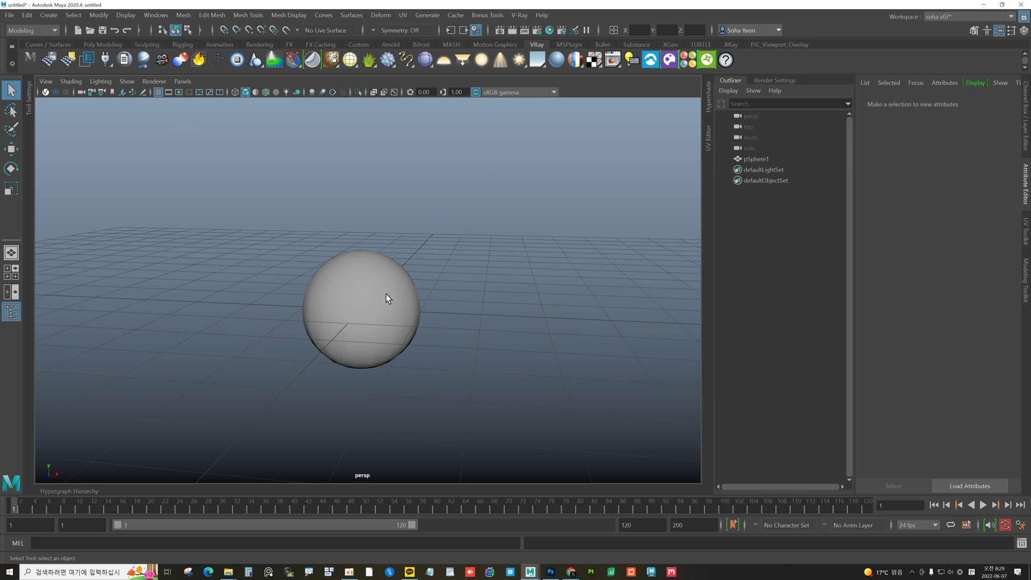
# - Select the polygon sphere in the perspective view
pyautogui.keyDown('alt'); pyautogui.moveTo(386, 294); pyautogui.dragTo(399, 265, button='middle'); pyautogui.keyUp('alt')
pyautogui.keyDown('alt'); pyautogui.moveTo(400, 265); pyautogui.dragTo(472, 271, button='right'); pyautogui.keyUp('alt')
pyautogui.click(392, 265)
pyautogui.keyDown('alt'); pyautogui.moveTo(392, 264); pyautogui.dragTo(390, 239); pyautogui.keyUp('alt')
pyautogui.click(452, 253)
pyautogui.click(382, 250)
pyautogui.keyDown('alt'); pyautogui.moveTo(390, 239); pyautogui.dragTo(488, 256, button='right'); pyautogui.keyUp('alt')
pyautogui.keyDown('alt'); pyautogui.moveTo(373, 215); pyautogui.dragTo(362, 274); pyautogui.keyUp('alt')
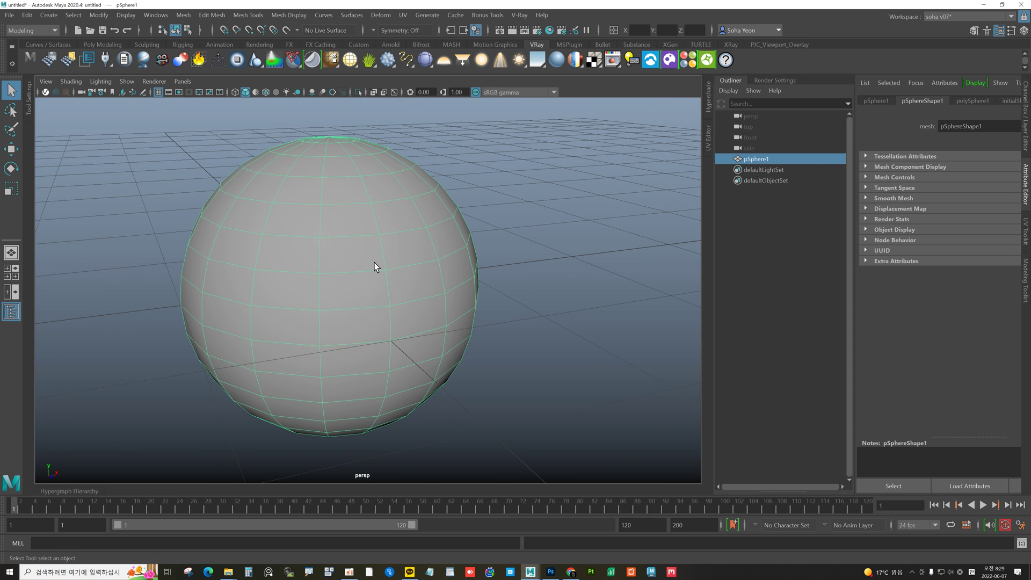
# - Turn on the default material in the viewport and try lighting the sphere with all scene lights
pyautogui.click(255, 92)
pyautogui.moveTo(394, 217)
pyautogui.keyDown('alt'); pyautogui.mouseDown()
pyautogui.moveTo(404, 207)
pyautogui.moveTo(314, 191)
pyautogui.moveTo(356, 198)
pyautogui.mouseUp(); pyautogui.keyUp('alt')
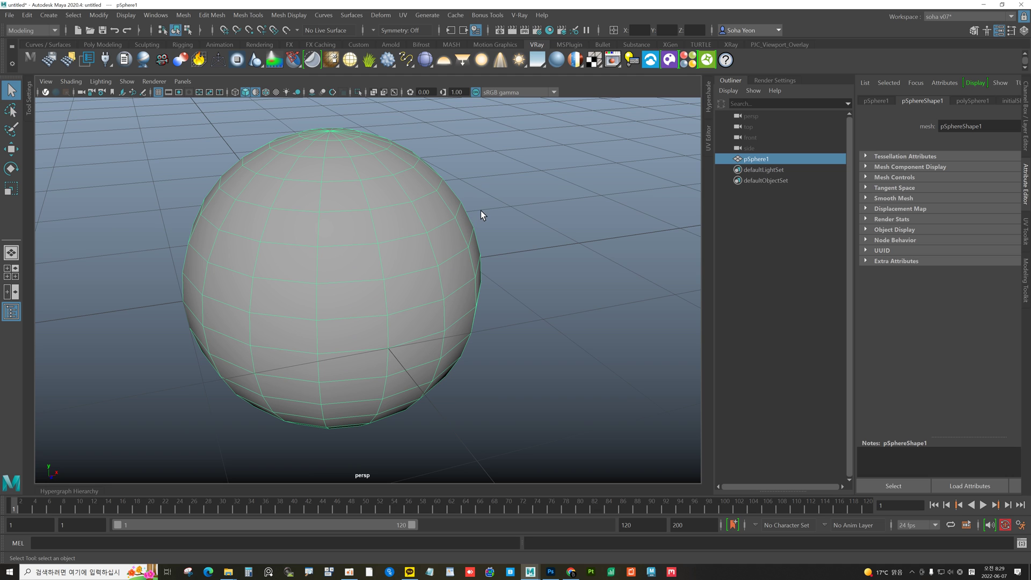
pyautogui.press('7')
pyautogui.keyDown('alt'); pyautogui.moveTo(395, 231); pyautogui.dragTo(368, 225); pyautogui.keyUp('alt')
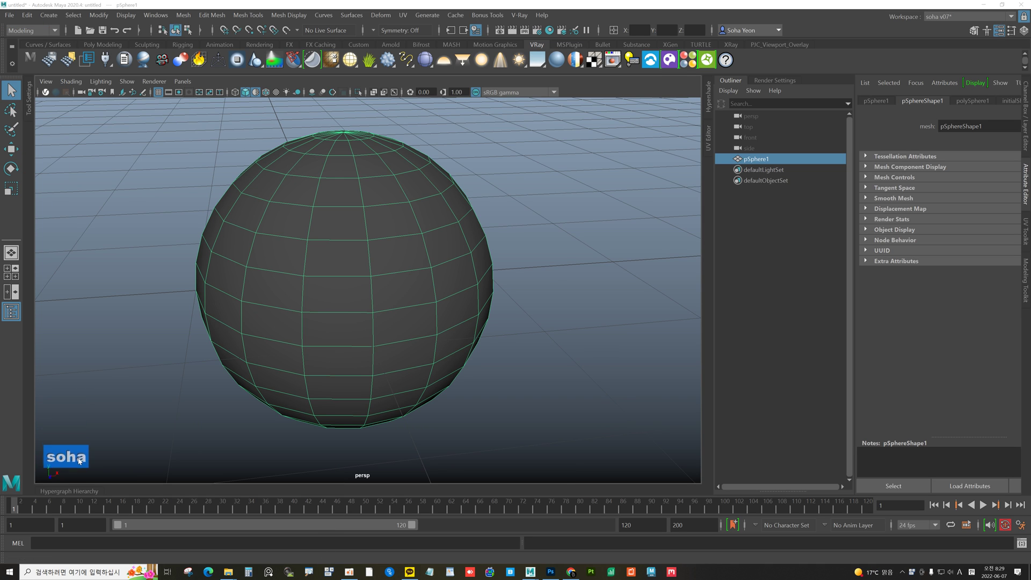
pyautogui.keyDown('alt'); pyautogui.moveTo(455, 262); pyautogui.dragTo(430, 250); pyautogui.keyUp('alt')
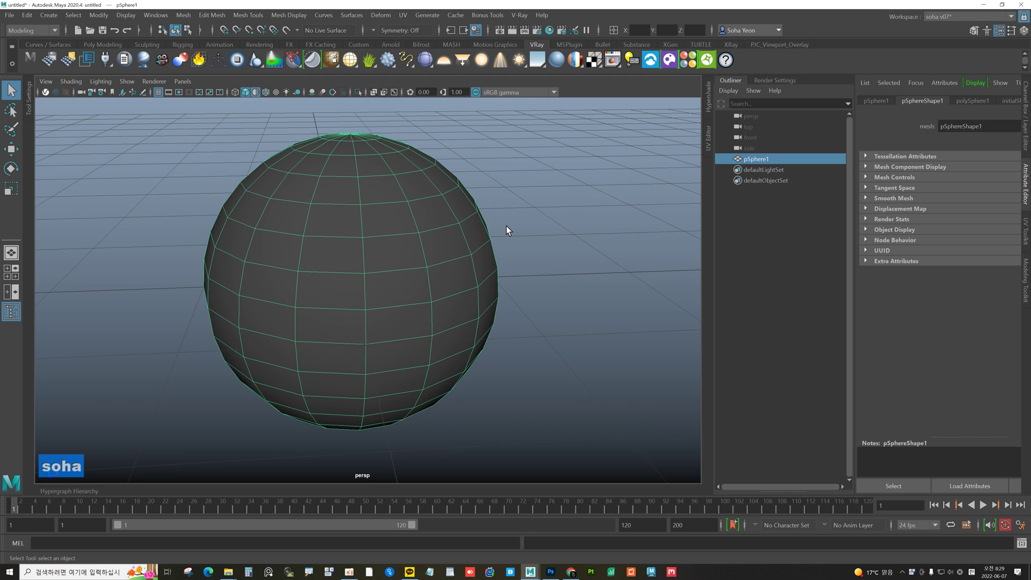
pyautogui.moveTo(506, 226)
pyautogui.keyDown('alt'); pyautogui.mouseDown()
pyautogui.moveTo(479, 240)
pyautogui.moveTo(380, 235)
pyautogui.moveTo(431, 258)
pyautogui.moveTo(359, 272)
pyautogui.moveTo(419, 247)
pyautogui.mouseUp(); pyautogui.keyUp('alt')
pyautogui.scroll(3, 416, 260)
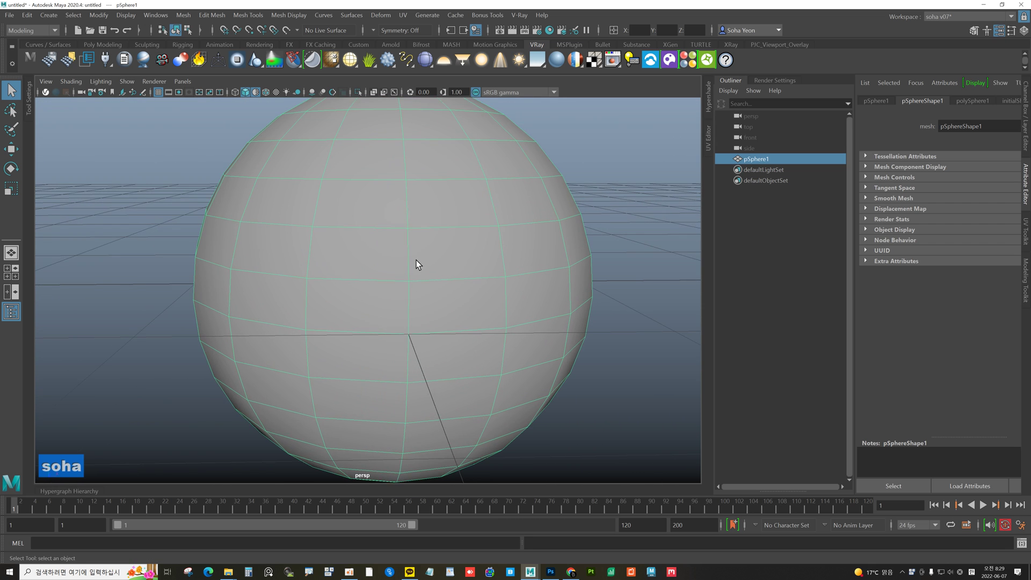
pyautogui.scroll(-3, 334, 231)
pyautogui.keyDown('alt'); pyautogui.moveTo(334, 231); pyautogui.dragTo(262, 98); pyautogui.keyUp('alt')
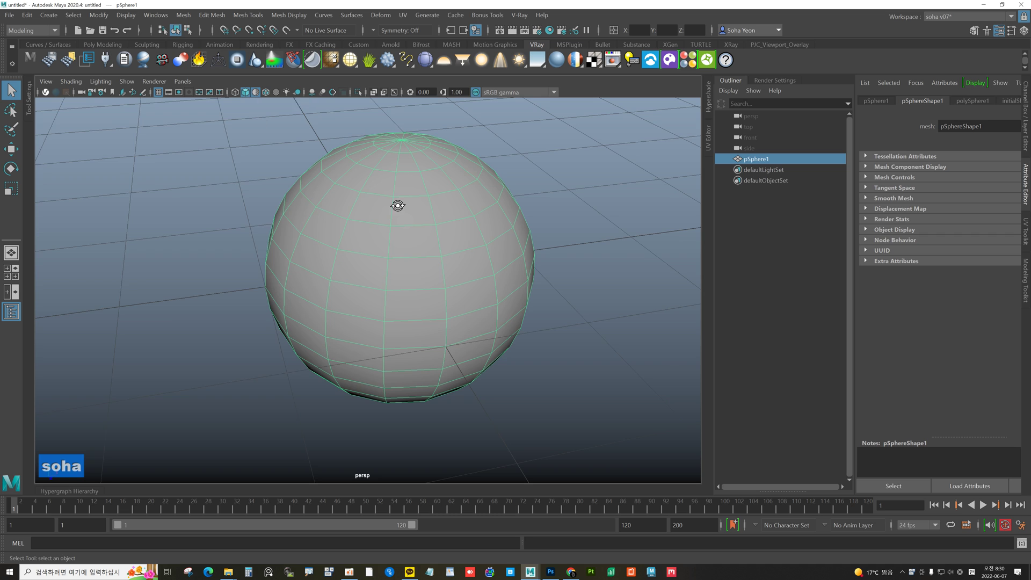
# - Switch the sphere to face components, delete an irregular patch of faces on its upper side, and return to object mode
pyautogui.moveTo(398, 205)
pyautogui.keyDown('alt'); pyautogui.mouseDown()
pyautogui.moveTo(283, 175)
pyautogui.moveTo(313, 173)
pyautogui.moveTo(399, 208)
pyautogui.moveTo(336, 208)
pyautogui.moveTo(405, 188)
pyautogui.mouseUp(); pyautogui.keyUp('alt')
pyautogui.hotkey('alt', '3')
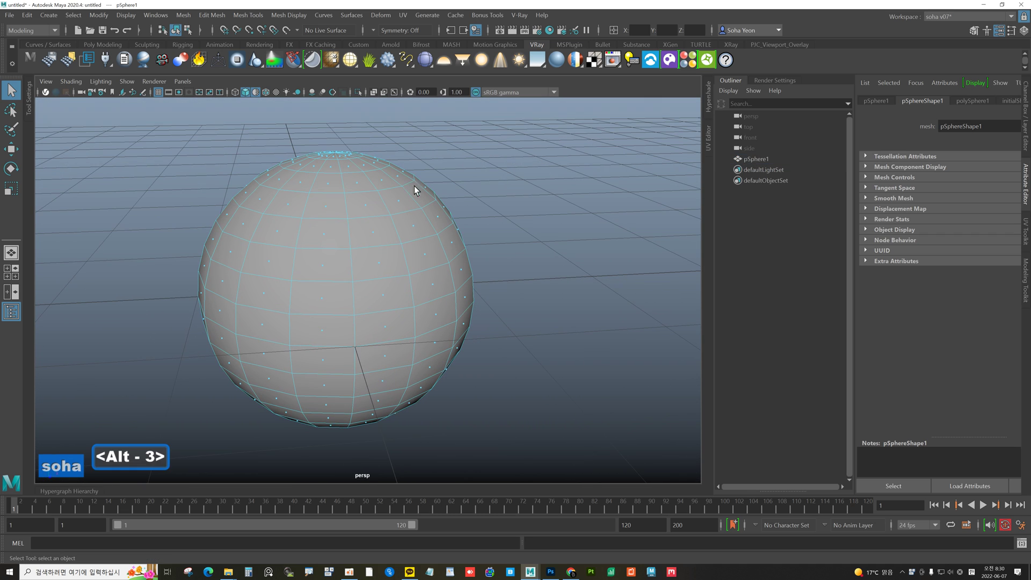
pyautogui.hotkey('ctrl', '`')
pyautogui.keyDown('alt'); pyautogui.moveTo(488, 233); pyautogui.dragTo(339, 227); pyautogui.keyUp('alt')
pyautogui.hotkey('alt', '`')
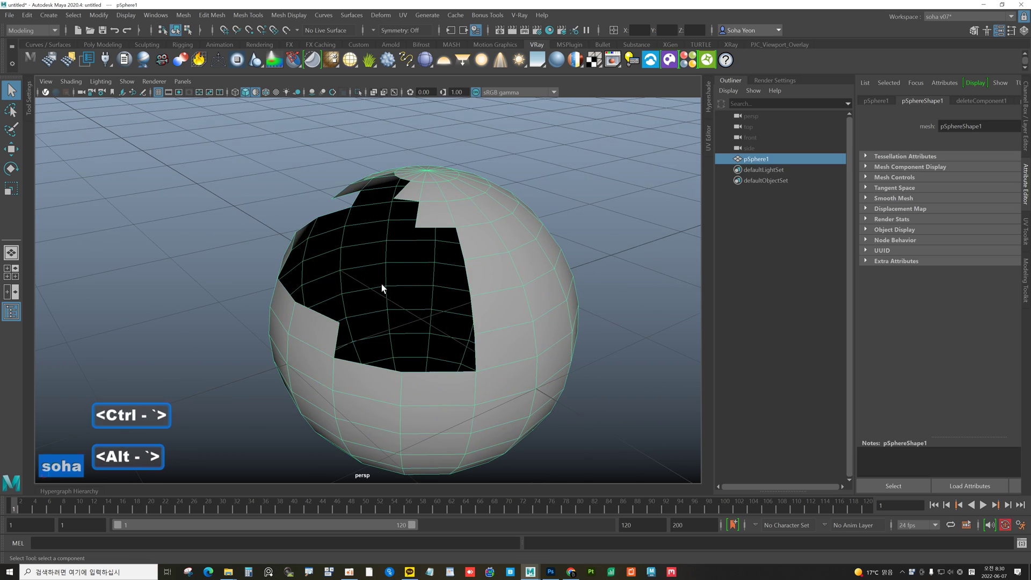
# - Turn off the viewport's default material and deselect the sphere to view the inside of the opening
pyautogui.keyDown('alt'); pyautogui.moveTo(382, 284); pyautogui.dragTo(386, 222); pyautogui.keyUp('alt')
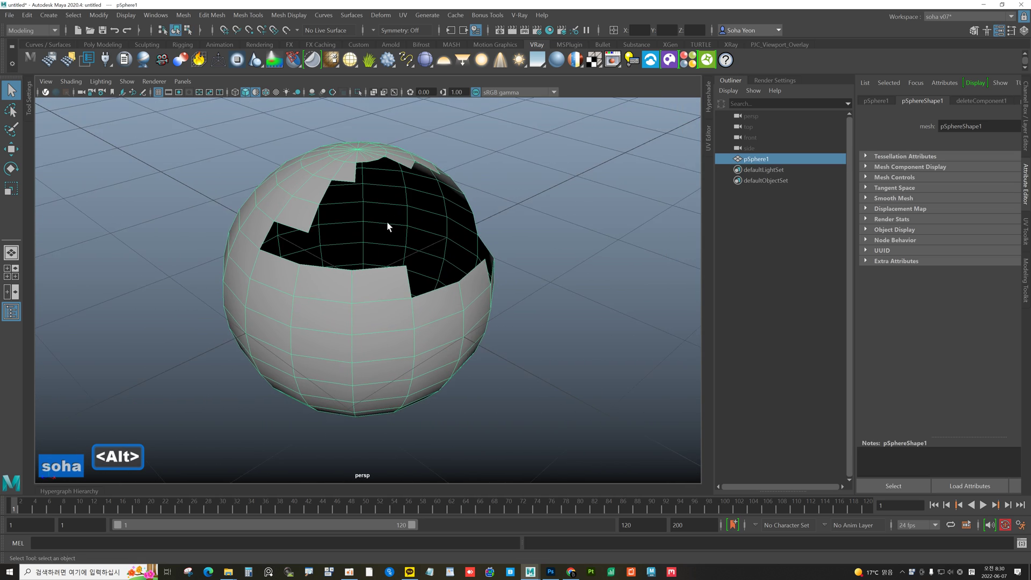
pyautogui.keyDown('alt'); pyautogui.moveTo(387, 223); pyautogui.dragTo(418, 225, button='right'); pyautogui.keyUp('alt')
pyautogui.keyDown('alt'); pyautogui.moveTo(418, 225); pyautogui.dragTo(394, 224); pyautogui.keyUp('alt')
pyautogui.moveTo(395, 224)
pyautogui.keyDown('alt'); pyautogui.mouseDown(button='middle')
pyautogui.moveTo(414, 224)
pyautogui.moveTo(397, 236)
pyautogui.mouseUp(button='middle'); pyautogui.keyUp('alt')
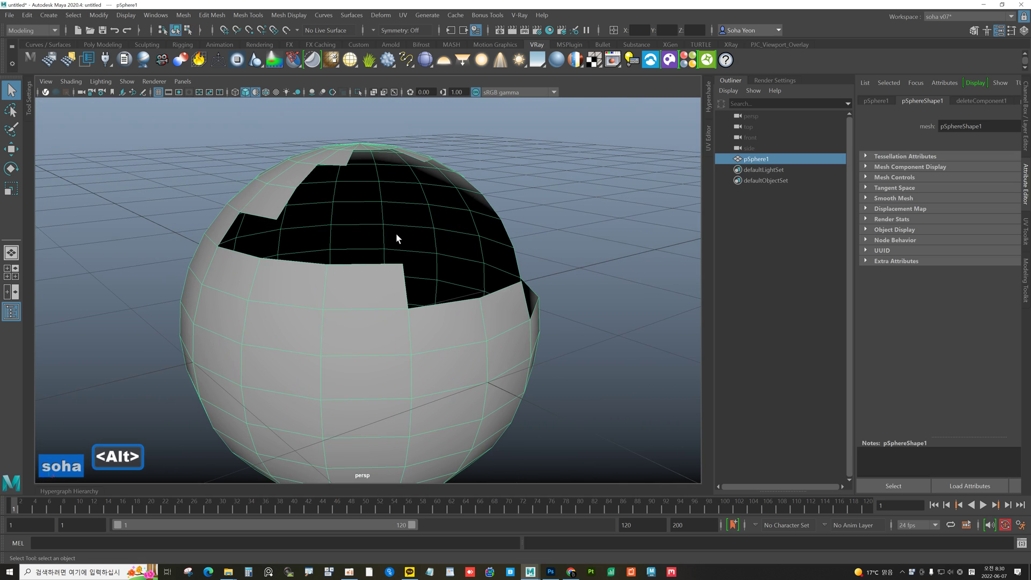
pyautogui.hotkey('shift', 'v')
pyautogui.click(572, 235)
pyautogui.keyDown('alt'); pyautogui.moveTo(466, 231); pyautogui.dragTo(372, 236); pyautogui.keyUp('alt')
pyautogui.click(417, 269)
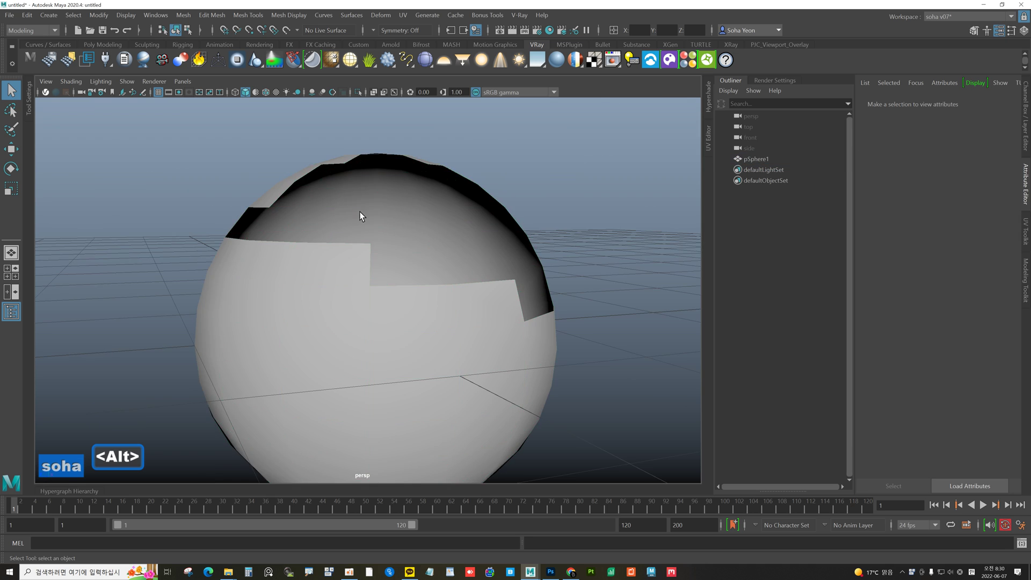
pyautogui.keyDown('alt'); pyautogui.moveTo(360, 212); pyautogui.dragTo(399, 247); pyautogui.keyUp('alt')
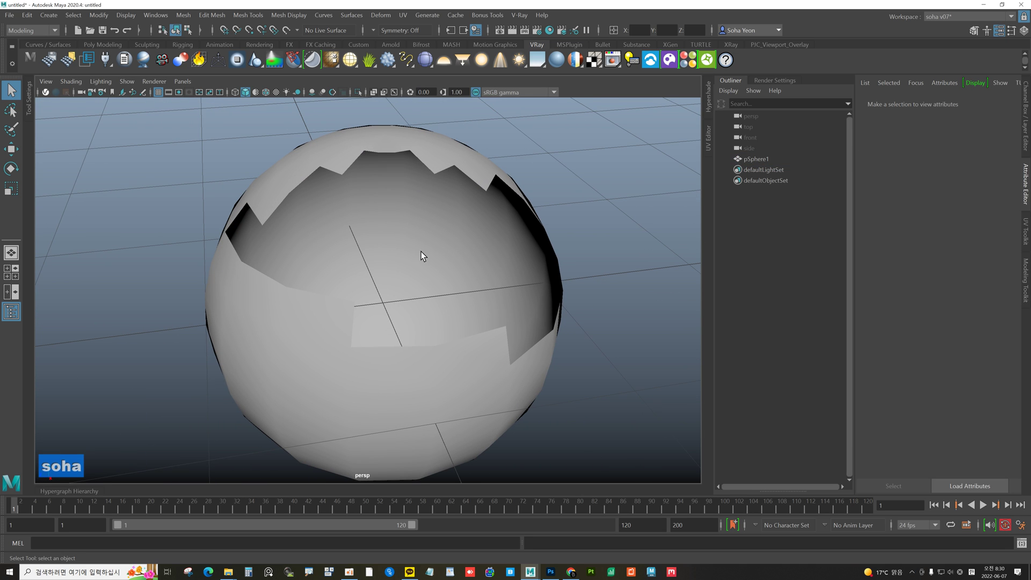
# - Turn the viewport's default material on and select the open sphere
pyautogui.click(255, 92)
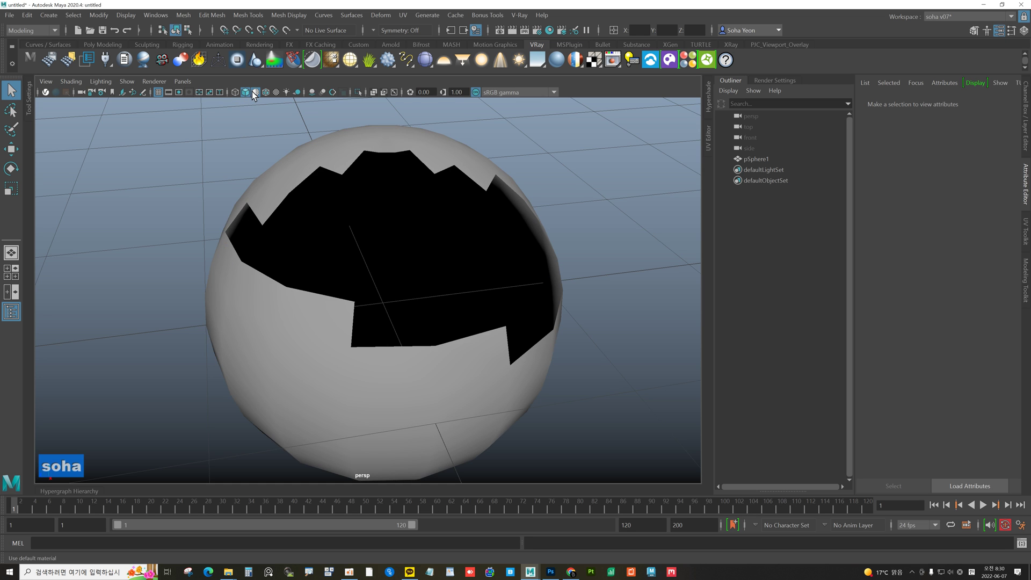
pyautogui.moveTo(285, 177)
pyautogui.keyDown('alt'); pyautogui.mouseDown()
pyautogui.moveTo(297, 208)
pyautogui.moveTo(337, 185)
pyautogui.mouseUp(); pyautogui.keyUp('alt')
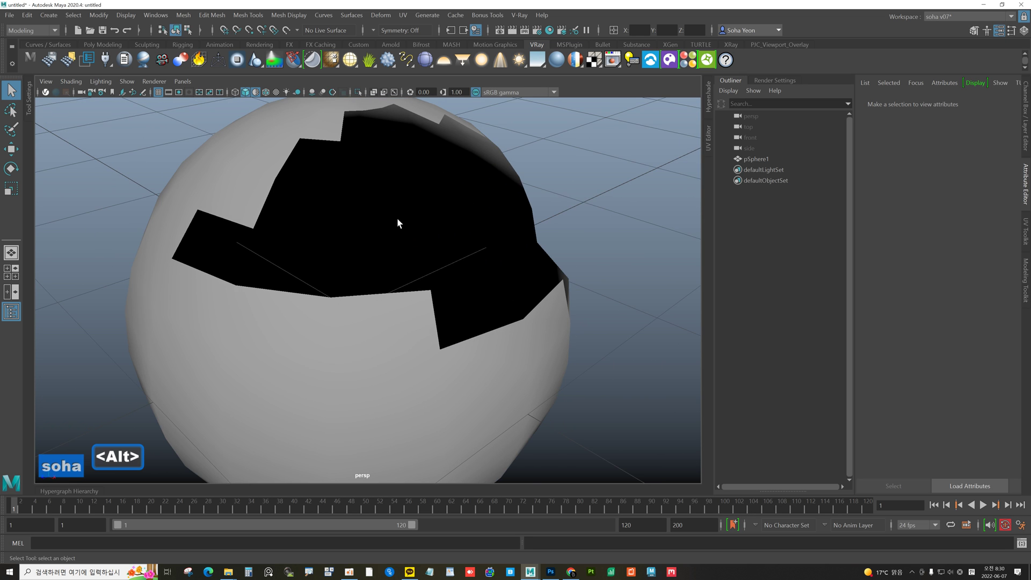
pyautogui.keyDown('alt'); pyautogui.moveTo(398, 219); pyautogui.dragTo(387, 214); pyautogui.keyUp('alt')
pyautogui.keyDown('alt'); pyautogui.moveTo(386, 214); pyautogui.dragTo(282, 205, button='right'); pyautogui.keyUp('alt')
pyautogui.keyDown('alt'); pyautogui.moveTo(282, 205); pyautogui.dragTo(321, 205); pyautogui.keyUp('alt')
pyautogui.click(323, 207)
pyautogui.keyDown('alt'); pyautogui.moveTo(452, 293); pyautogui.dragTo(382, 258); pyautogui.keyUp('alt')
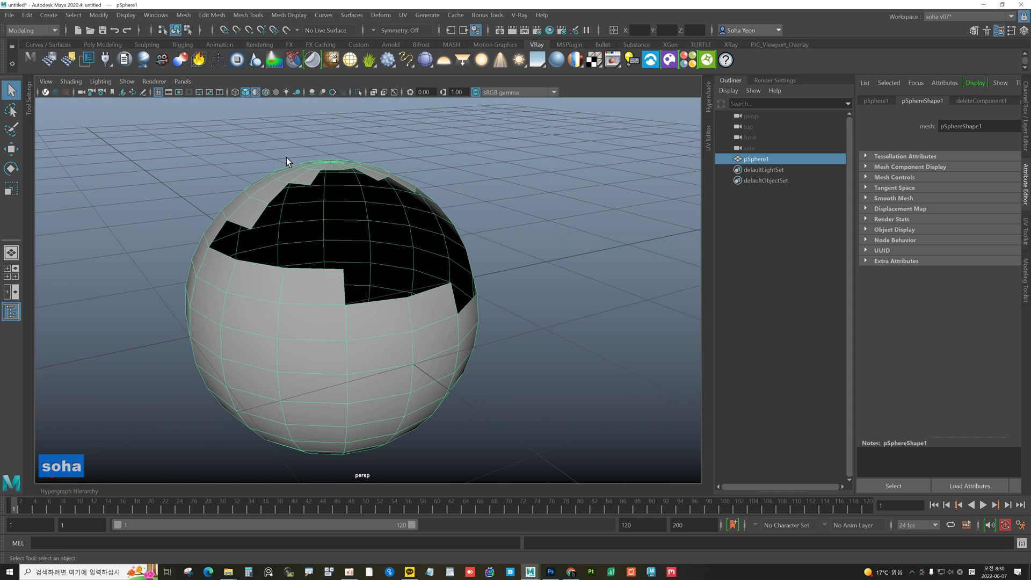
# - Turn the default material off again while keeping the open sphere selected
pyautogui.click(255, 92)
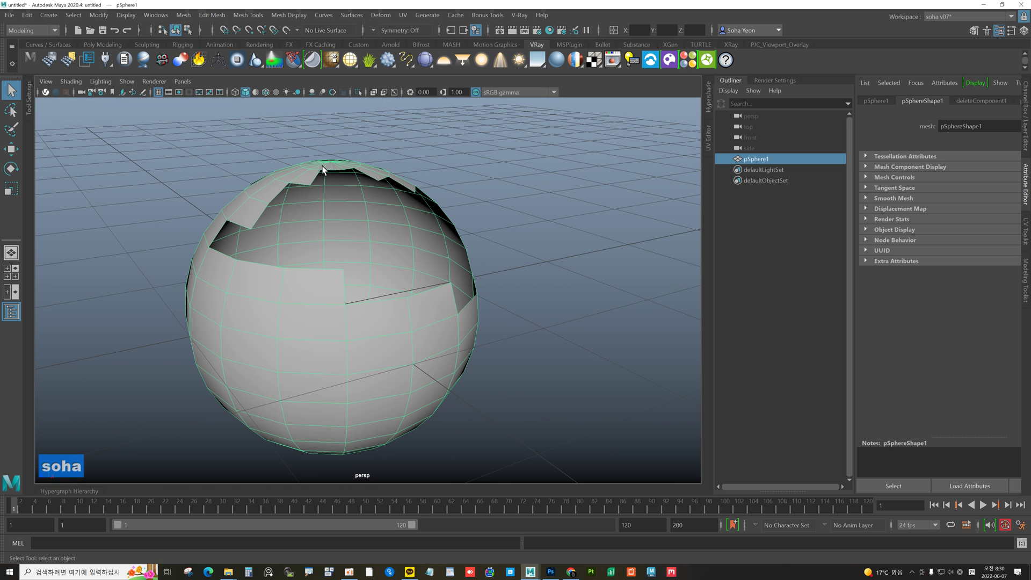
pyautogui.keyDown('alt'); pyautogui.moveTo(323, 170); pyautogui.dragTo(444, 243); pyautogui.keyUp('alt')
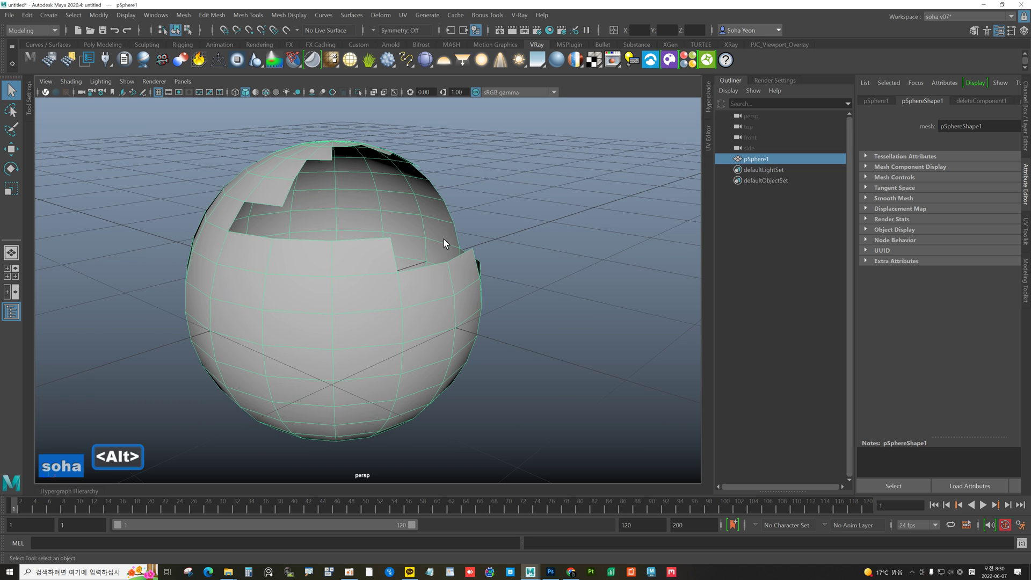
pyautogui.keyDown('alt'); pyautogui.moveTo(443, 239); pyautogui.dragTo(81, 186, button='right'); pyautogui.keyUp('alt')
# - Activate the Move tool with its tool settings shown and expand the Move Snap Settings
pyautogui.doubleClick(7, 148)
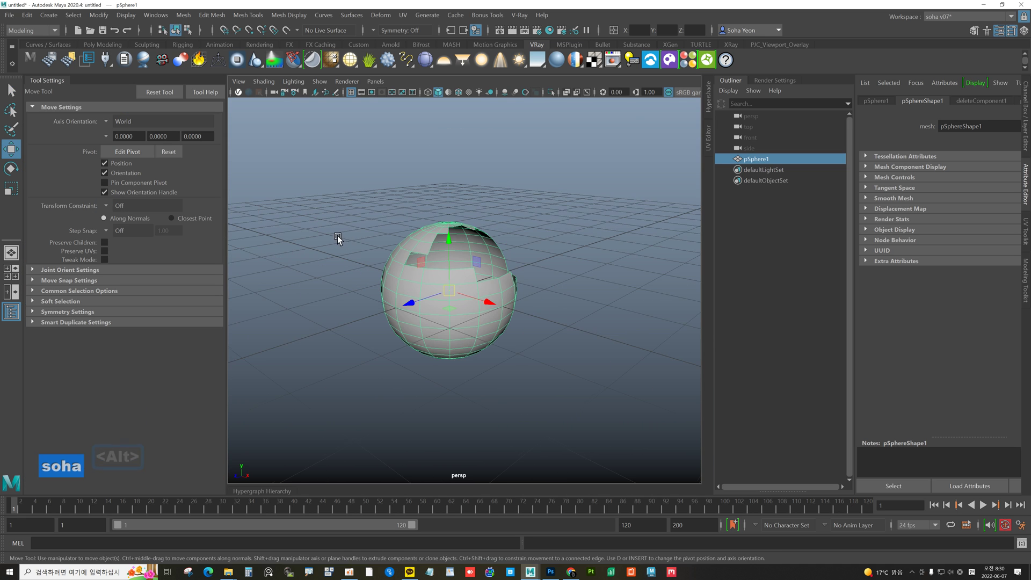
pyautogui.keyDown('alt'); pyautogui.moveTo(337, 235); pyautogui.dragTo(336, 209, button='middle'); pyautogui.keyUp('alt')
pyautogui.keyDown('alt'); pyautogui.moveTo(336, 209); pyautogui.dragTo(384, 219, button='right'); pyautogui.keyUp('alt')
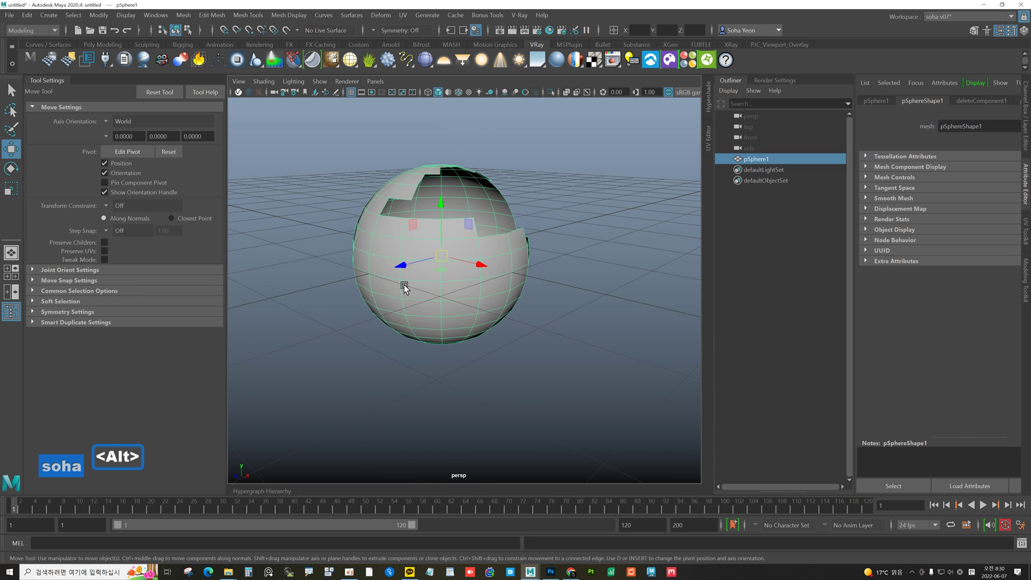
pyautogui.keyDown('alt'); pyautogui.moveTo(405, 289); pyautogui.dragTo(438, 281); pyautogui.keyUp('alt')
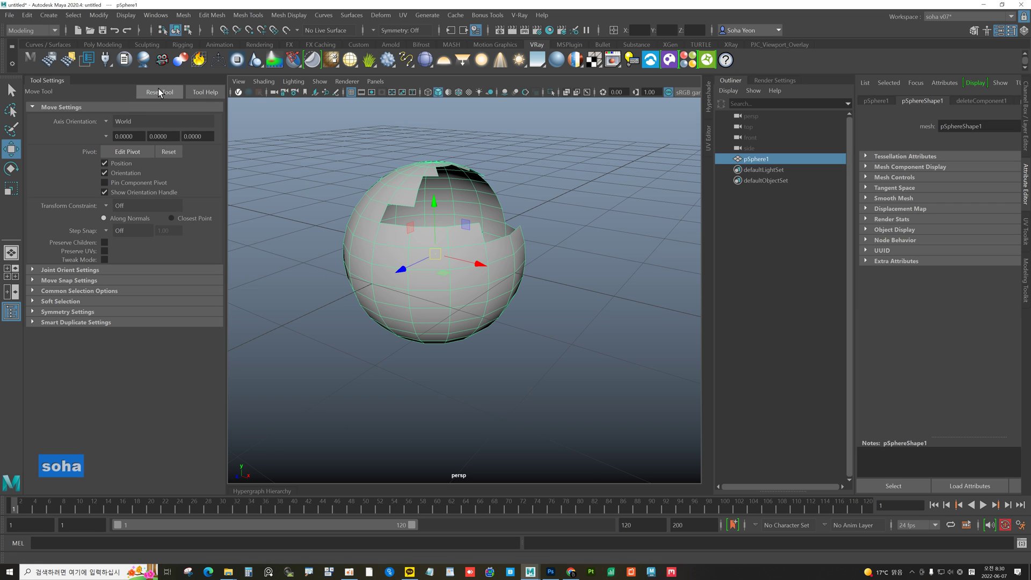
pyautogui.click(80, 280)
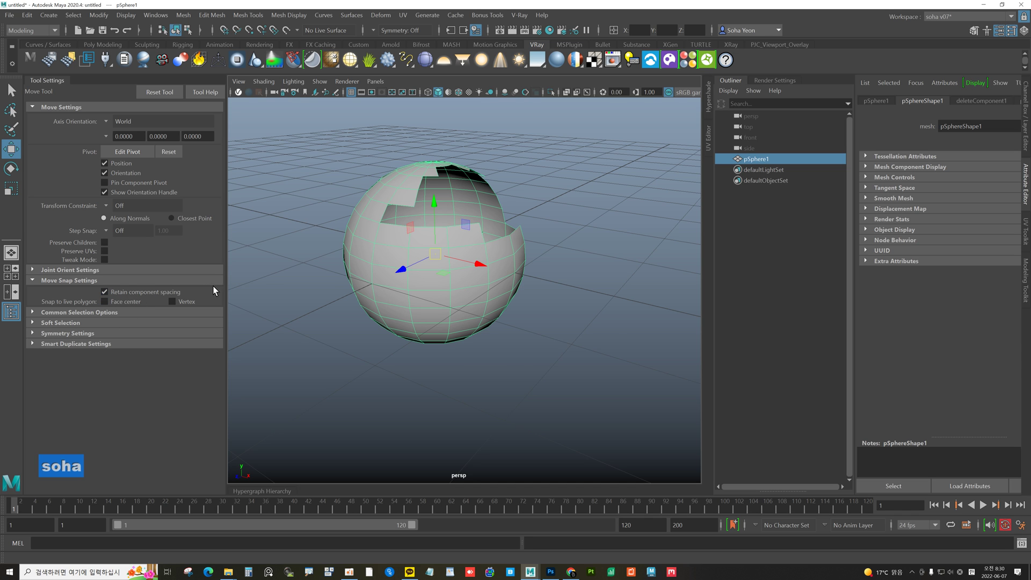
# - Turn off Retain component spacing and both Shift+Drag options in the Smart Duplicate Settings
pyautogui.keyDown('alt'); pyautogui.moveTo(306, 296); pyautogui.dragTo(412, 305, button='right'); pyautogui.keyUp('alt')
pyautogui.keyDown('alt'); pyautogui.moveTo(412, 304); pyautogui.dragTo(430, 322); pyautogui.keyUp('alt')
pyautogui.keyDown('alt'); pyautogui.moveTo(431, 322); pyautogui.dragTo(288, 306, button='right'); pyautogui.keyUp('alt')
pyautogui.keyDown('alt'); pyautogui.moveTo(288, 306); pyautogui.dragTo(344, 319); pyautogui.keyUp('alt')
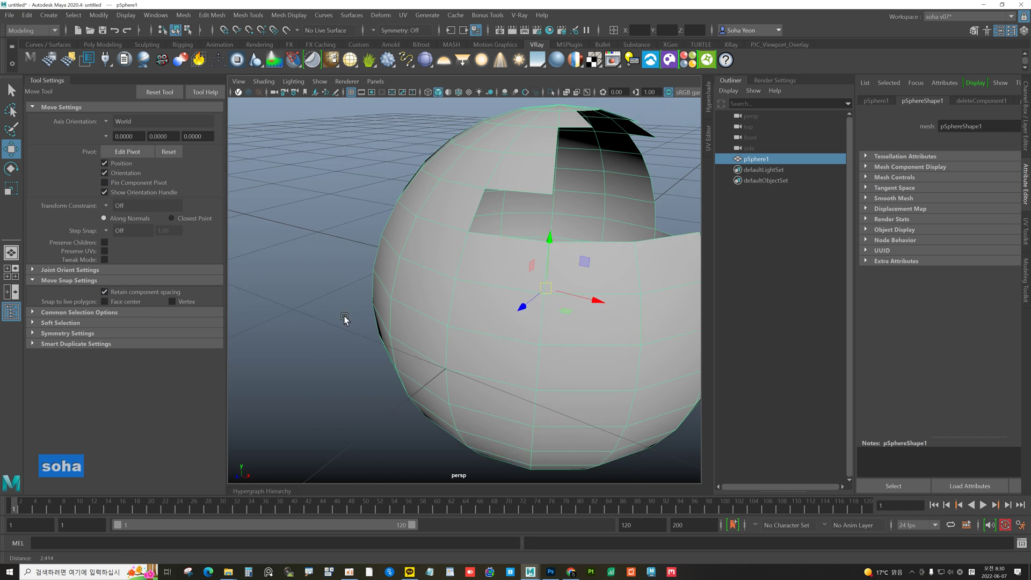
pyautogui.keyDown('alt'); pyautogui.moveTo(344, 319); pyautogui.dragTo(168, 299, button='right'); pyautogui.keyUp('alt')
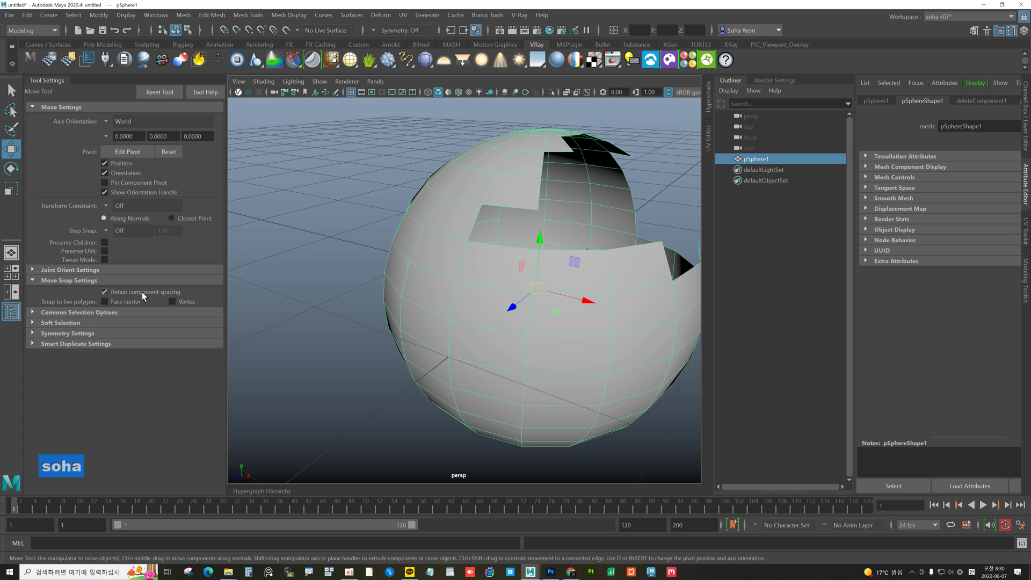
pyautogui.click(144, 289)
pyautogui.click(111, 344)
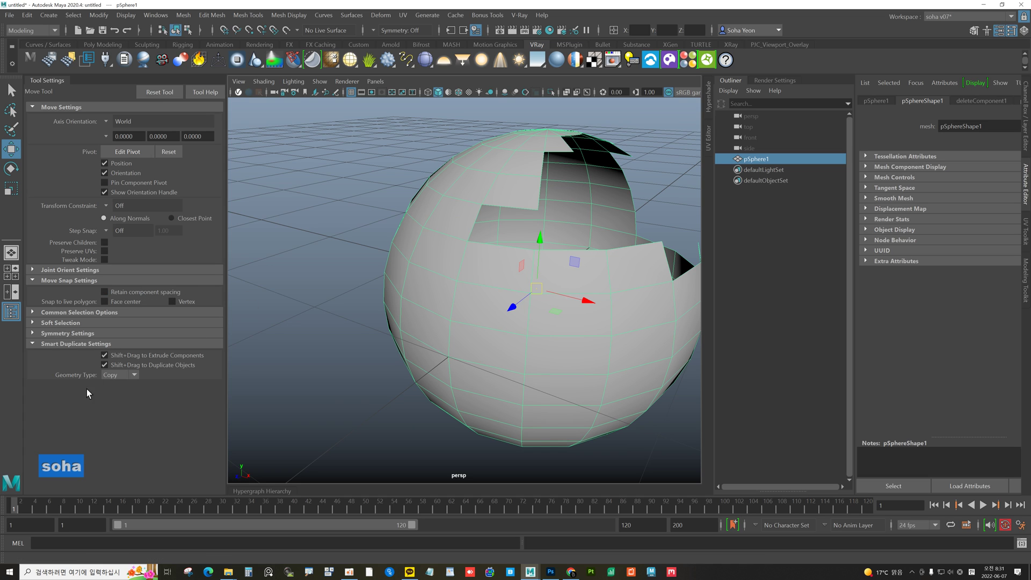
pyautogui.click(119, 366)
pyautogui.scroll(-5, 378, 360)
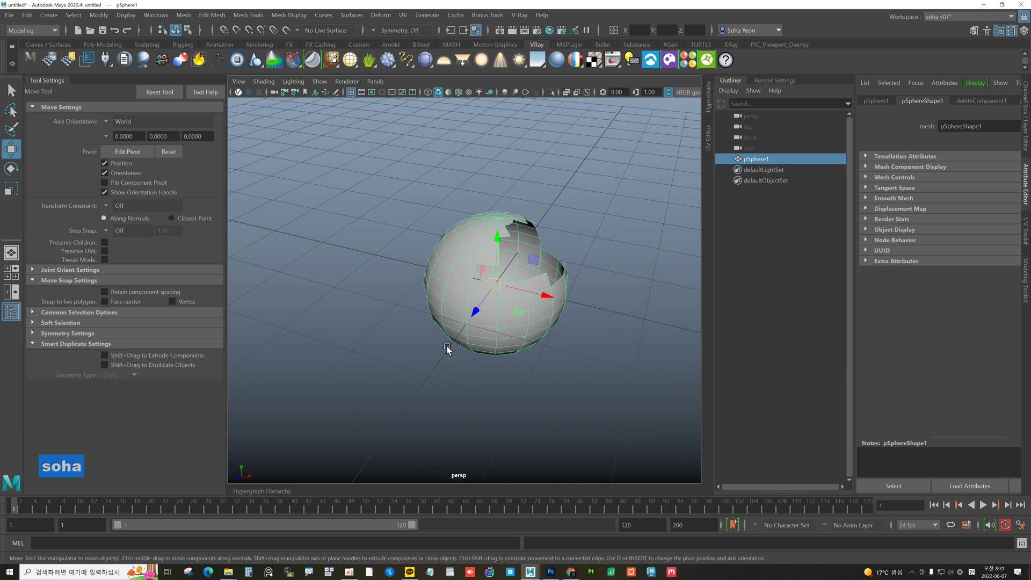
pyautogui.keyDown('alt'); pyautogui.moveTo(447, 346); pyautogui.dragTo(391, 355, button='middle'); pyautogui.keyUp('alt')
pyautogui.keyDown('alt'); pyautogui.moveTo(391, 355); pyautogui.dragTo(500, 366, button='right'); pyautogui.keyUp('alt')
pyautogui.keyDown('alt'); pyautogui.moveTo(500, 365); pyautogui.dragTo(511, 334); pyautogui.keyUp('alt')
pyautogui.keyDown('alt'); pyautogui.moveTo(451, 310); pyautogui.dragTo(467, 308, button='middle'); pyautogui.keyUp('alt')
pyautogui.keyDown('alt'); pyautogui.moveTo(468, 308); pyautogui.dragTo(482, 307, button='right'); pyautogui.keyUp('alt')
pyautogui.keyDown('alt'); pyautogui.moveTo(482, 307); pyautogui.dragTo(549, 303); pyautogui.keyUp('alt')
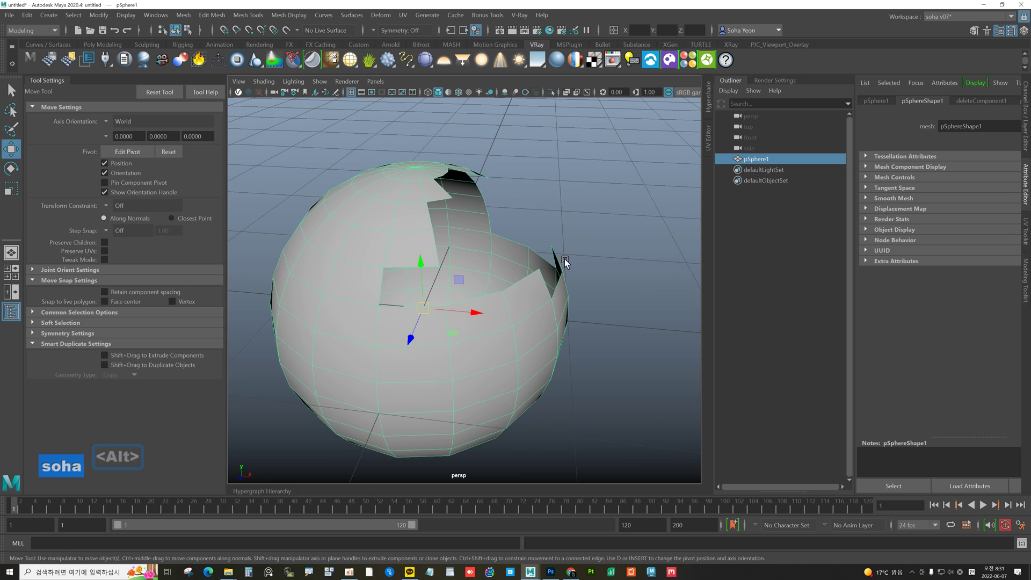
pyautogui.press('shift')
pyautogui.keyDown('alt'); pyautogui.moveTo(598, 177); pyautogui.dragTo(414, 276, button='right'); pyautogui.keyUp('alt')
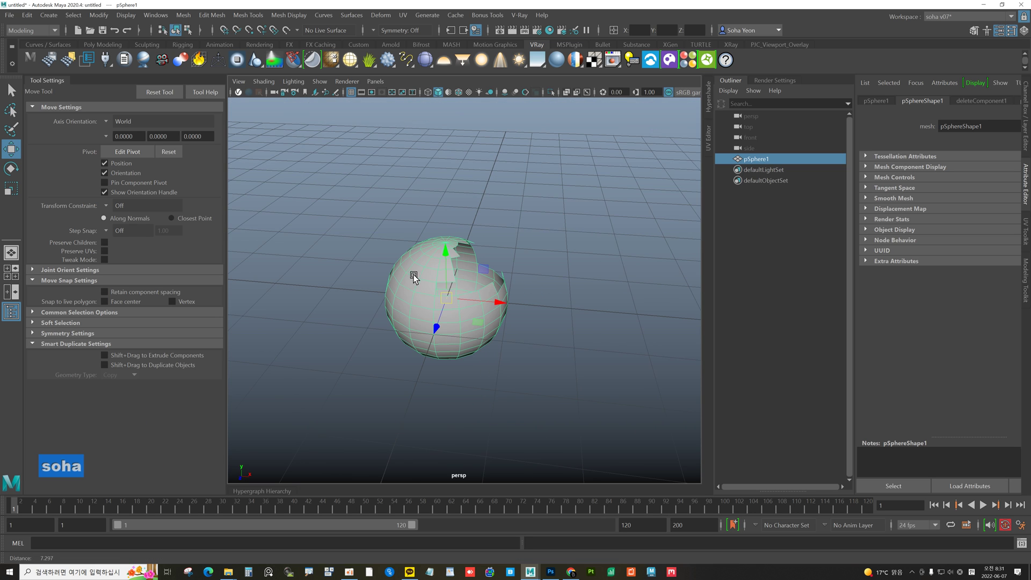
pyautogui.keyDown('alt'); pyautogui.moveTo(565, 310); pyautogui.dragTo(463, 265, button='right'); pyautogui.keyUp('alt')
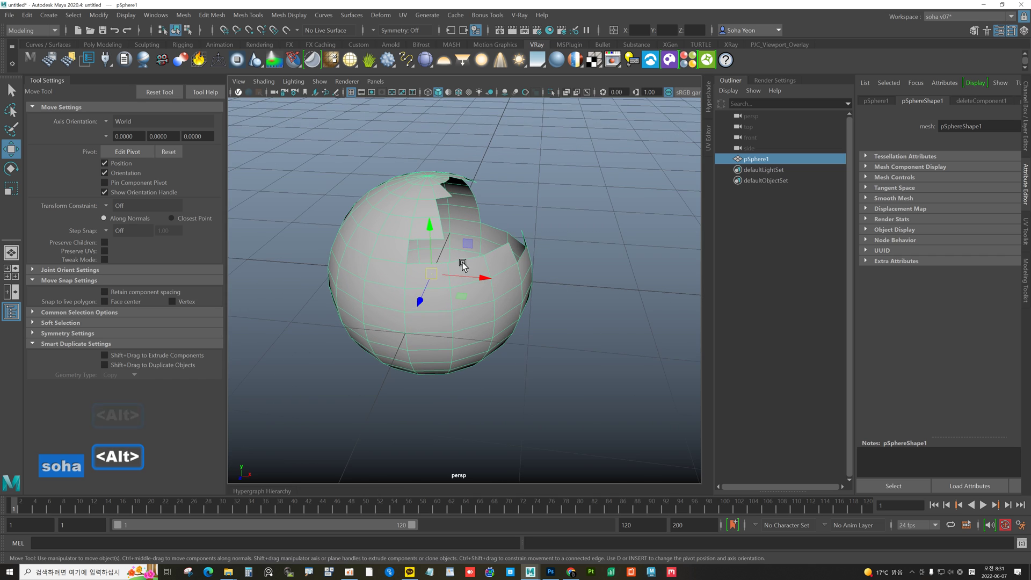
pyautogui.keyDown('alt'); pyautogui.moveTo(398, 231); pyautogui.dragTo(424, 236, button='right'); pyautogui.keyUp('alt')
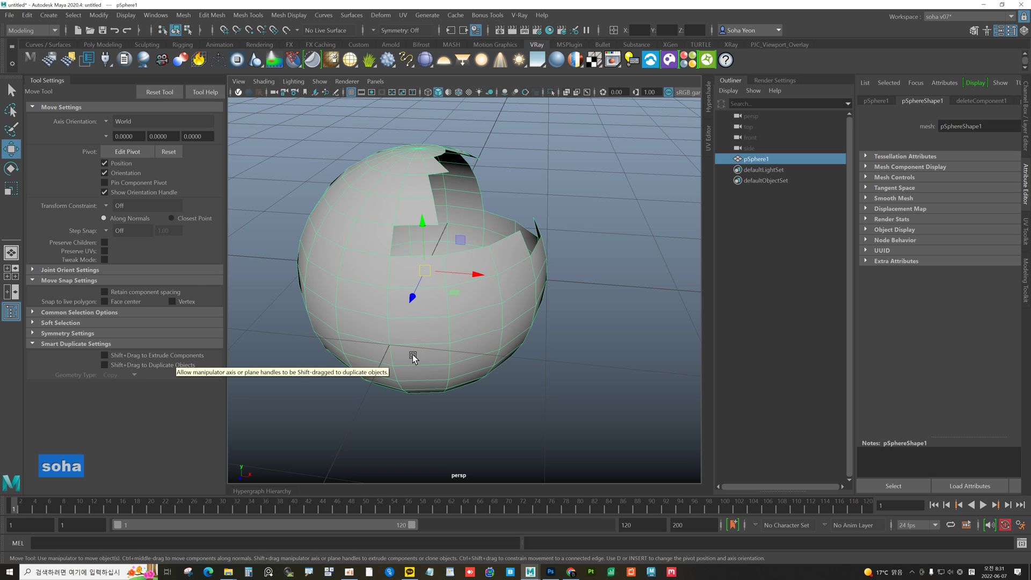
pyautogui.keyDown('alt'); pyautogui.moveTo(428, 348); pyautogui.dragTo(421, 315); pyautogui.keyUp('alt')
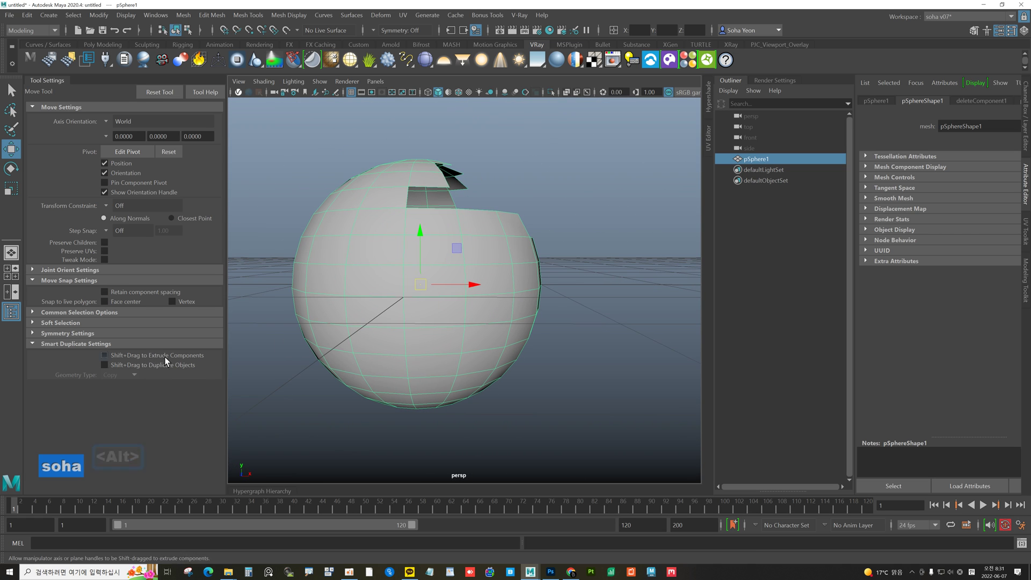
# - Reset the Move tool, and disable both Smart Duplicate options and Retain component spacing again
pyautogui.click(159, 92)
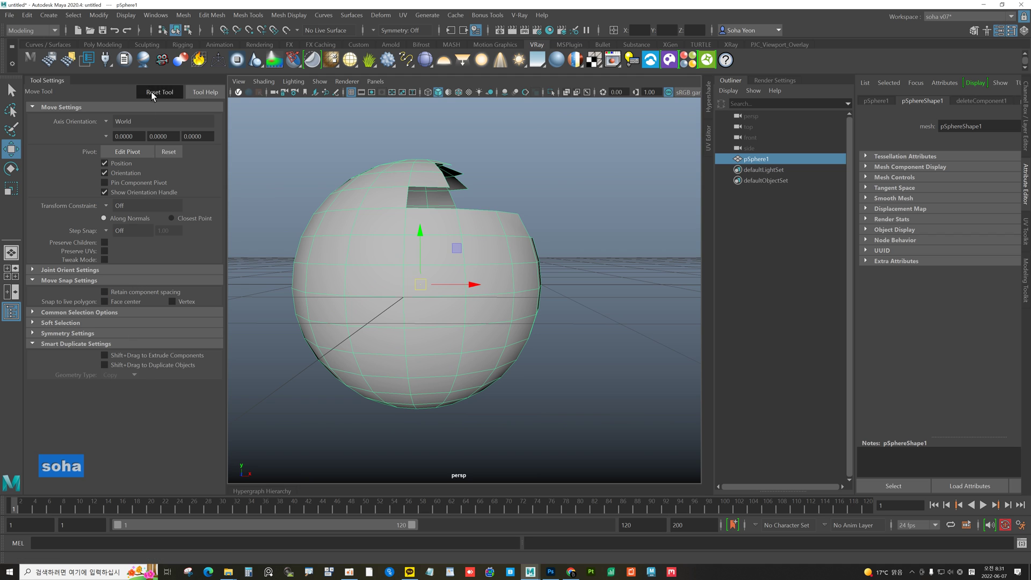
pyautogui.click(137, 364)
pyautogui.keyDown('alt'); pyautogui.moveTo(458, 341); pyautogui.dragTo(405, 345); pyautogui.keyUp('alt')
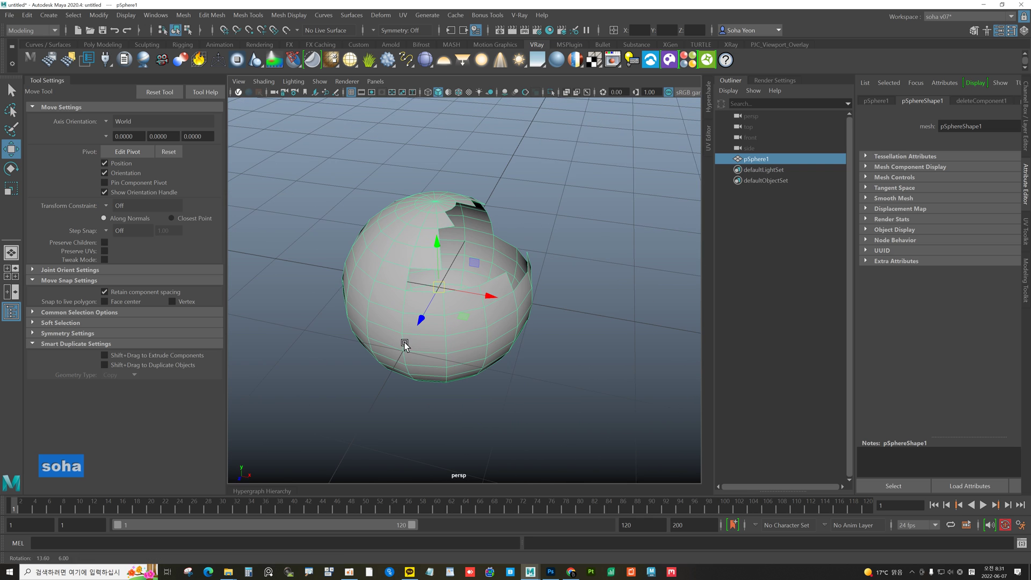
pyautogui.click(127, 293)
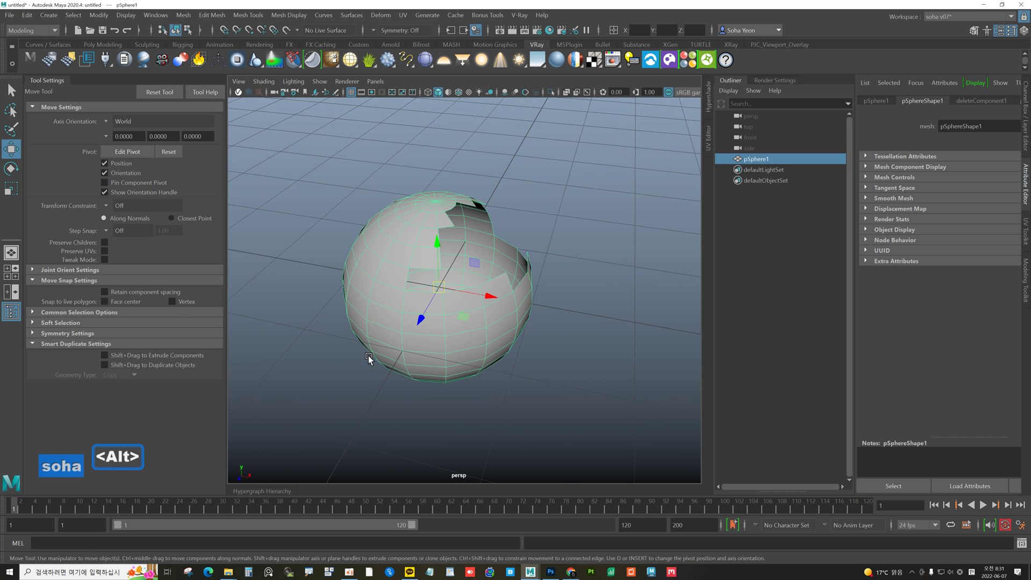
pyautogui.press('alt')
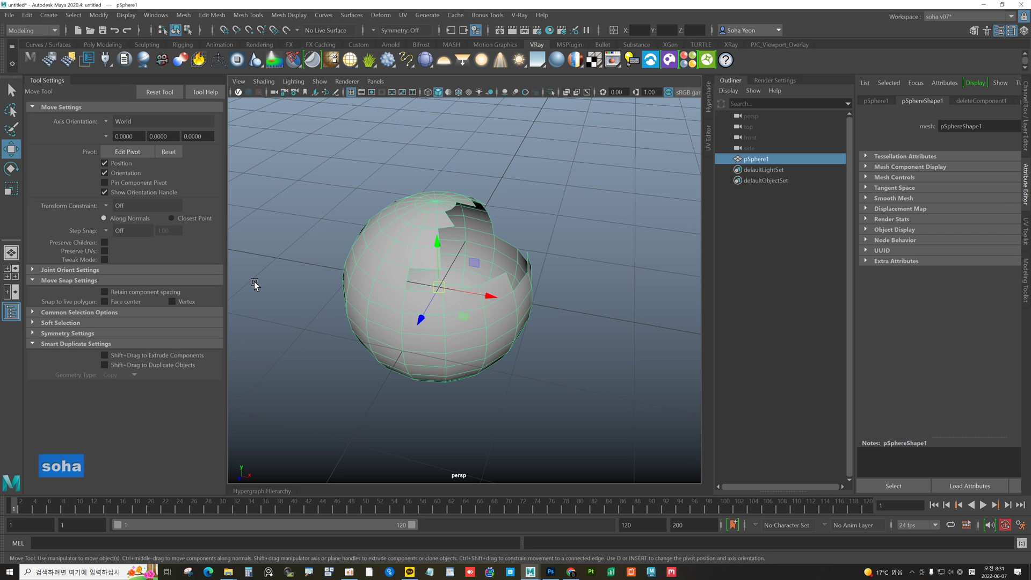
# - Reset the Move tool to its defaults and turn off its Shift+Drag extrude and duplicate options
pyautogui.keyDown('alt'); pyautogui.moveTo(255, 282); pyautogui.dragTo(252, 271); pyautogui.keyUp('alt')
pyautogui.click(156, 93)
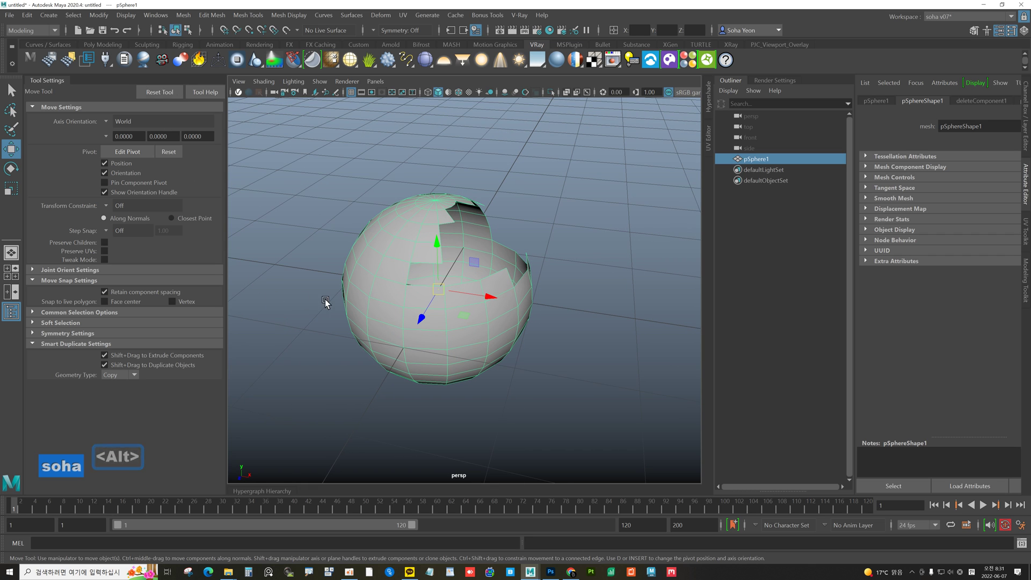
pyautogui.hotkey('alt', 'F3')
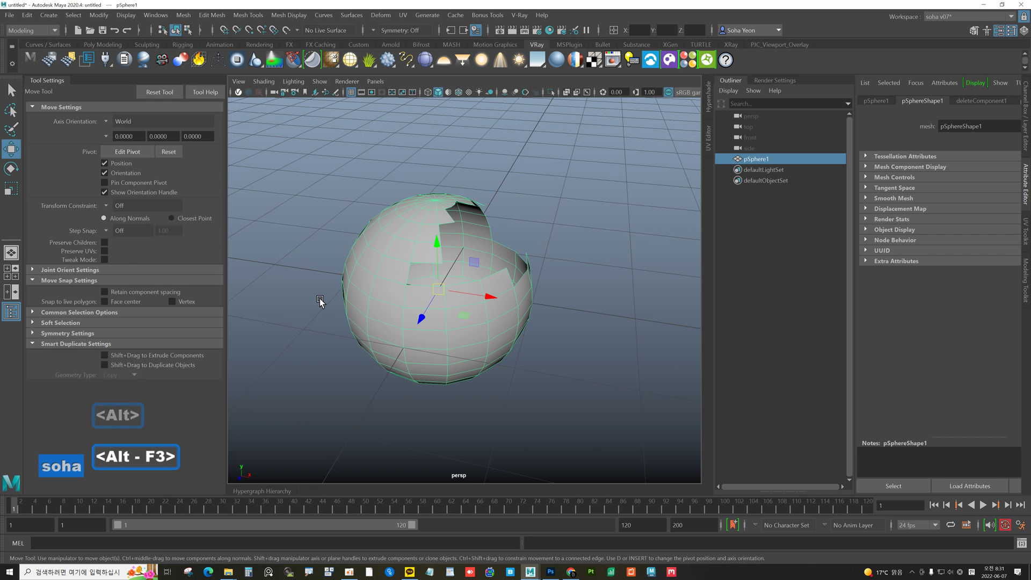
# - Turn on Pin Component Pivot, set the Axis Orientation to Parent, and reset the Move tool to its defaults
pyautogui.click(126, 183)
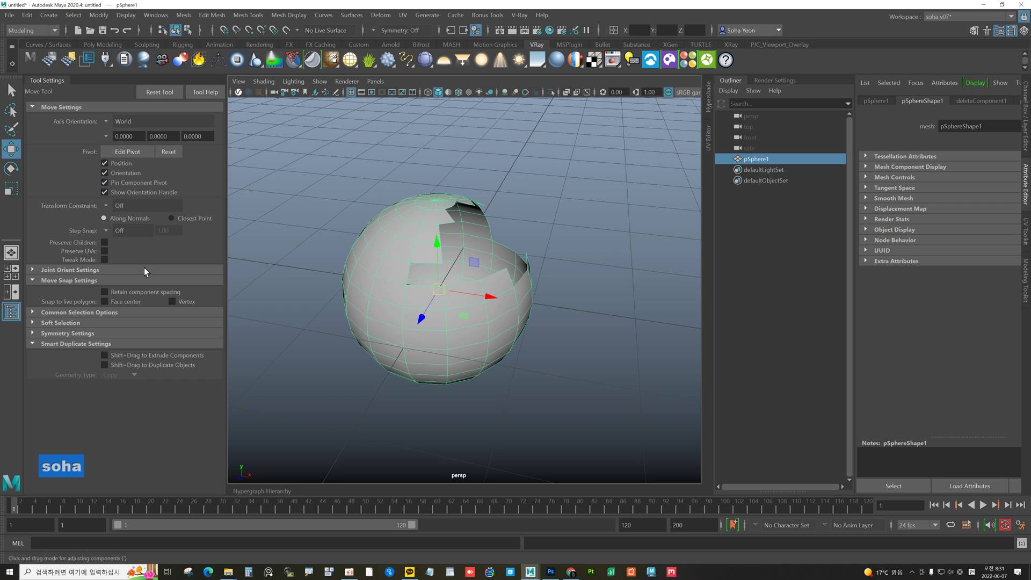
pyautogui.click(129, 127)
pyautogui.click(133, 157)
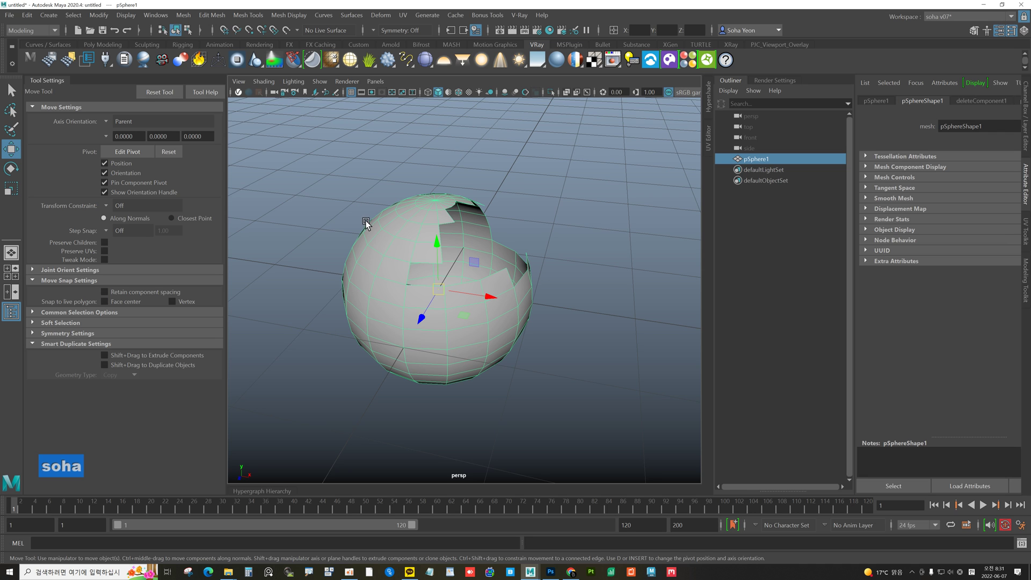
pyautogui.hotkey('alt', 'F3')
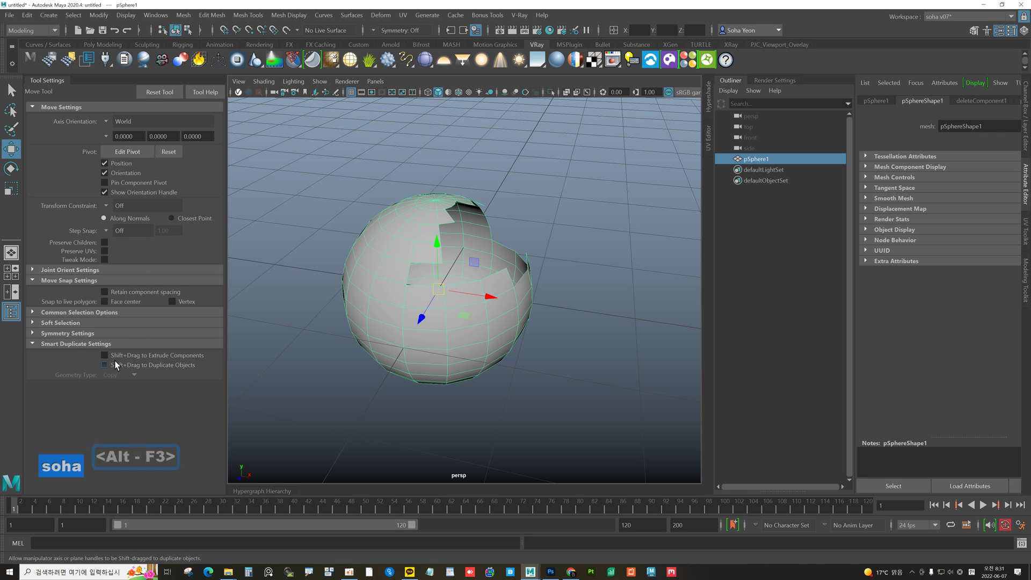
# - Delete the broken sphere and create a new polygon sphere in its place
pyautogui.keyDown('alt'); pyautogui.moveTo(375, 331); pyautogui.dragTo(318, 322); pyautogui.keyUp('alt')
pyautogui.keyDown('alt'); pyautogui.moveTo(389, 291); pyautogui.dragTo(387, 250); pyautogui.keyUp('alt')
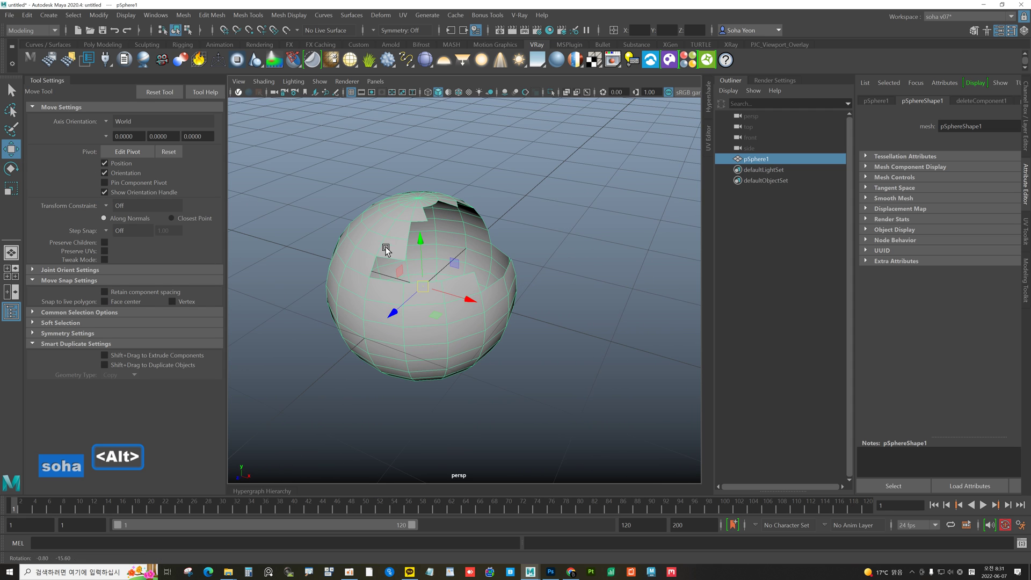
pyautogui.keyDown('alt'); pyautogui.moveTo(448, 260); pyautogui.dragTo(471, 279); pyautogui.keyUp('alt')
pyautogui.hotkey('ctrl', '`')
pyautogui.keyDown('shift'); pyautogui.rightClick(520, 287); pyautogui.keyUp('shift')
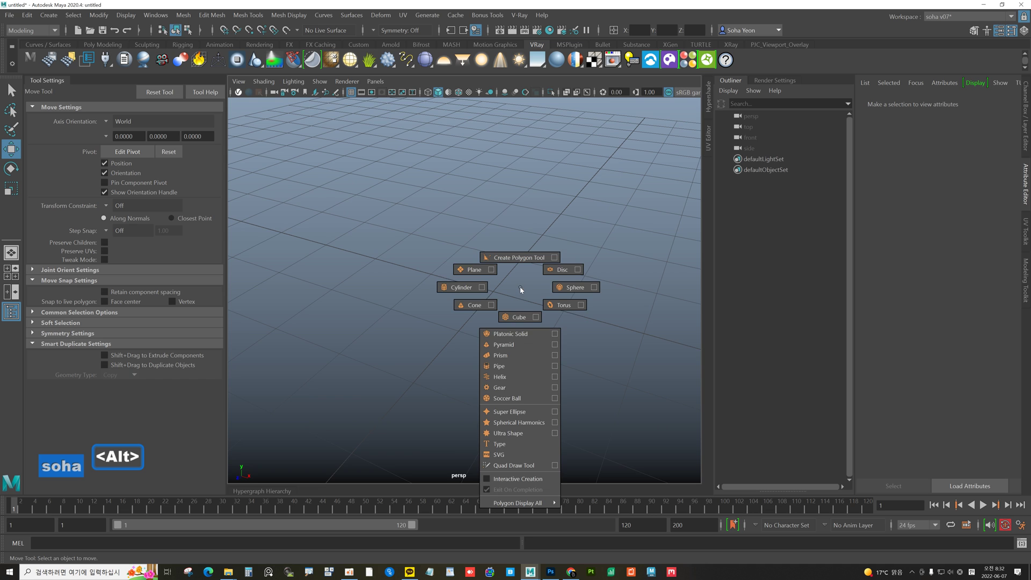
pyautogui.keyDown('shift'); pyautogui.moveTo(520, 289); pyautogui.dragTo(488, 294, button='right'); pyautogui.keyUp('shift')
pyautogui.keyDown('shift'); pyautogui.moveTo(578, 291); pyautogui.dragTo(577, 291, button='right'); pyautogui.keyUp('shift')
# - Set the new sphere's Subdivisions Axis and Subdivisions Height to 8 each with the Show Manipulator Tool
pyautogui.keyDown('alt'); pyautogui.moveTo(524, 291); pyautogui.dragTo(498, 291); pyautogui.keyUp('alt')
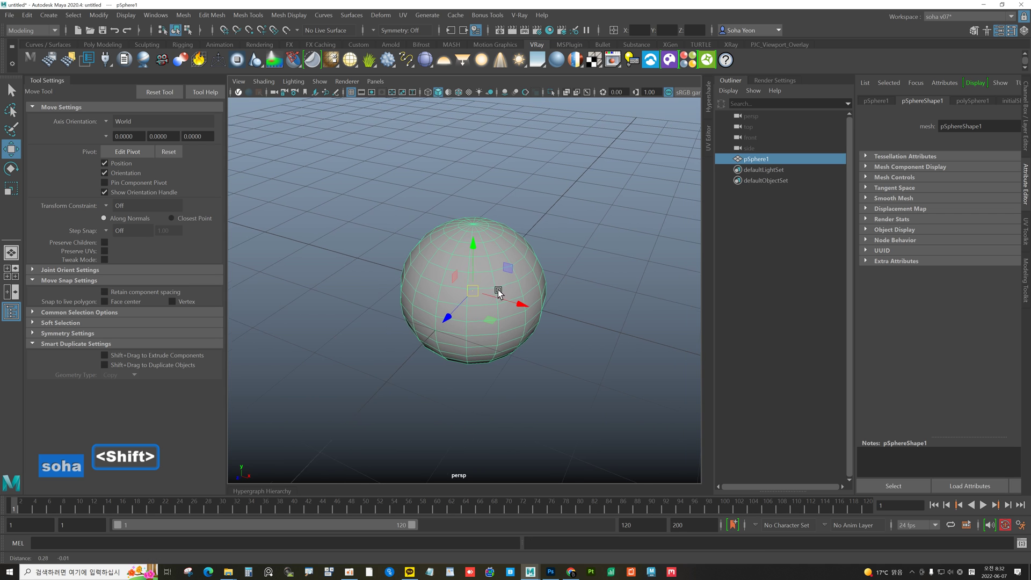
pyautogui.keyDown('alt'); pyautogui.moveTo(499, 291); pyautogui.dragTo(579, 301, button='right'); pyautogui.keyUp('alt')
pyautogui.keyDown('alt'); pyautogui.moveTo(579, 301); pyautogui.dragTo(566, 289); pyautogui.keyUp('alt')
pyautogui.press('t')
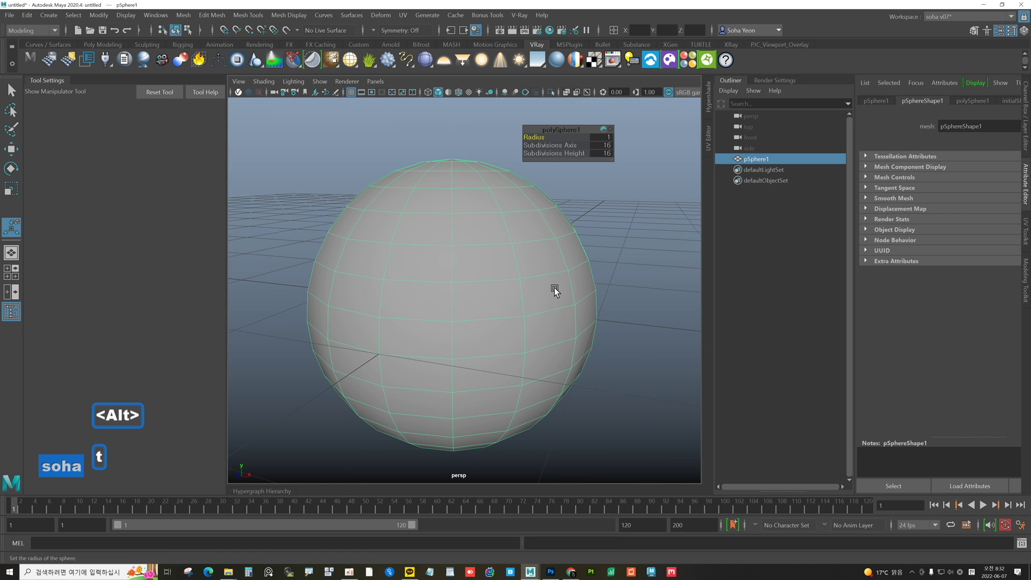
pyautogui.click(607, 145)
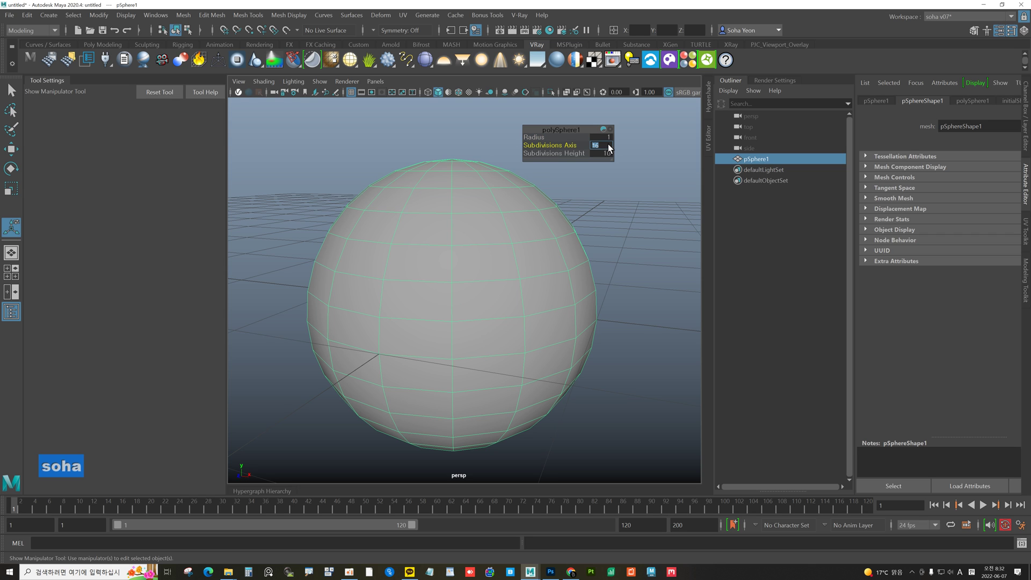
pyautogui.write('8')
pyautogui.click(607, 154)
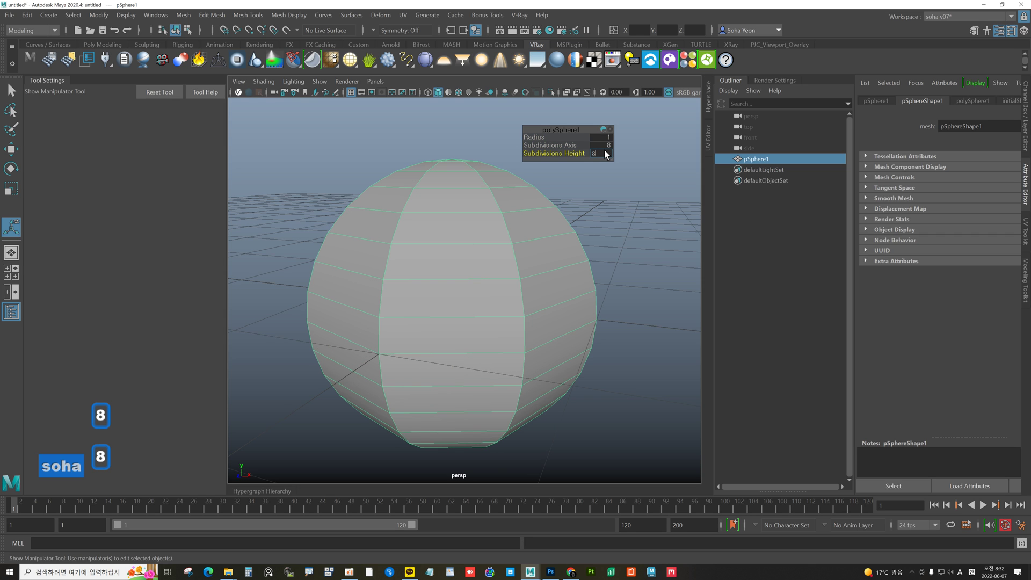
pyautogui.write('8')
pyautogui.press('Return')
# - Insert a vertical edge loop in the sphere with the Multi-Cut tool while Edge Flow is off
pyautogui.keyDown('alt'); pyautogui.moveTo(481, 249); pyautogui.dragTo(525, 240); pyautogui.keyUp('alt')
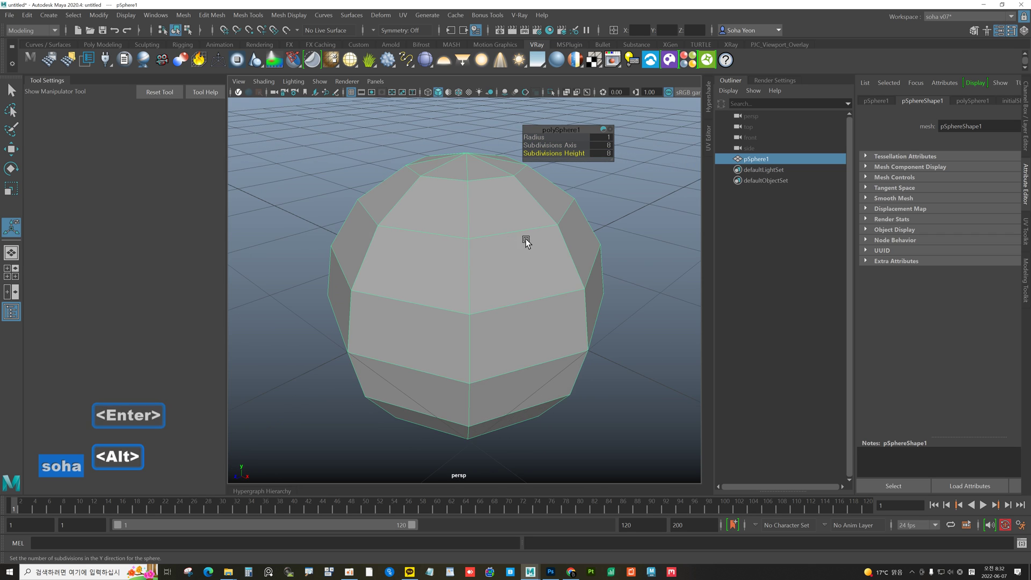
pyautogui.hotkey('alt', 's')
pyautogui.keyDown('alt'); pyautogui.moveTo(494, 272); pyautogui.dragTo(426, 271); pyautogui.keyUp('alt')
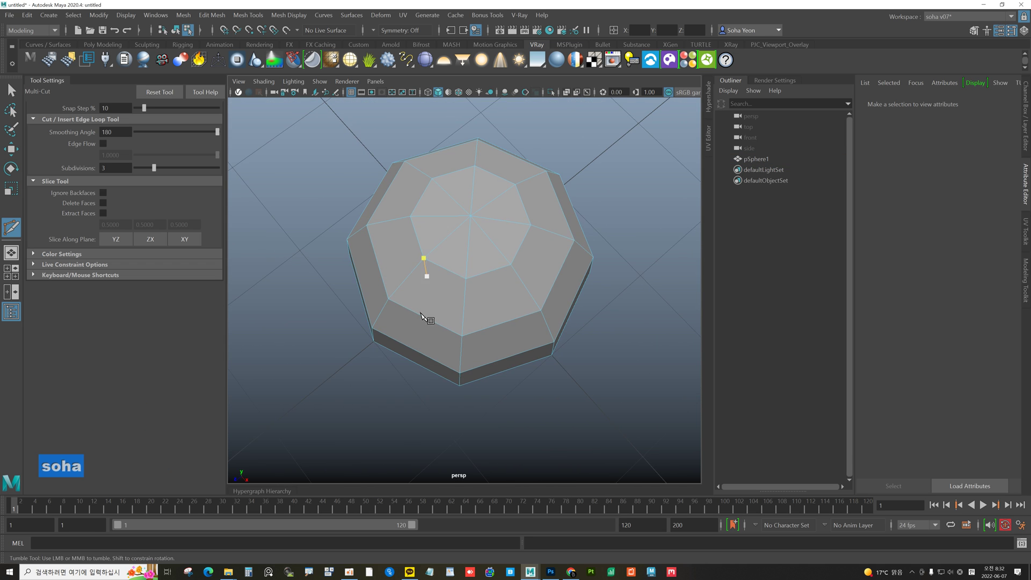
pyautogui.keyDown('alt'); pyautogui.moveTo(409, 341); pyautogui.dragTo(411, 213); pyautogui.keyUp('alt')
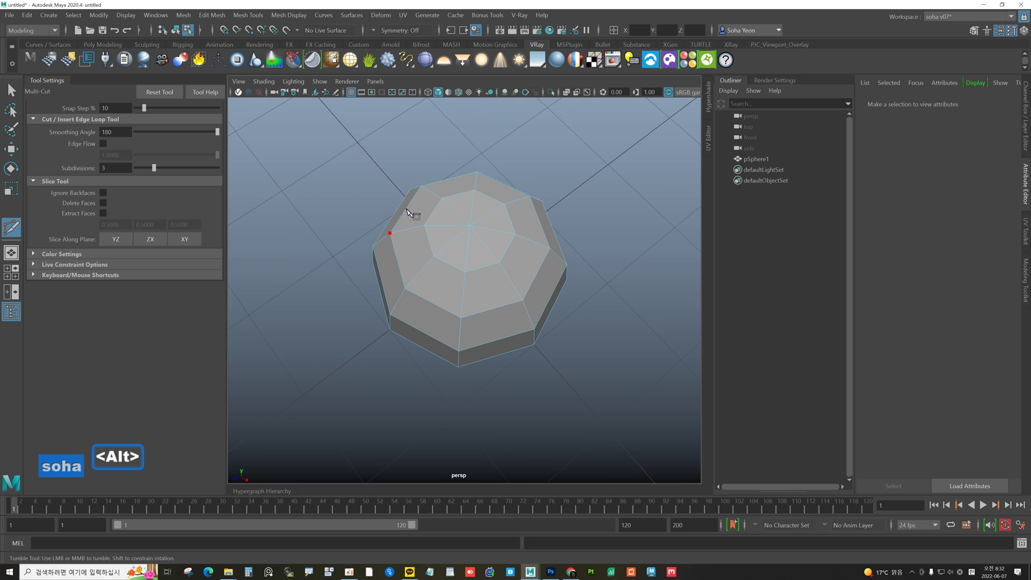
pyautogui.keyDown('alt'); pyautogui.moveTo(448, 307); pyautogui.dragTo(430, 321); pyautogui.keyUp('alt')
pyautogui.click(435, 277)
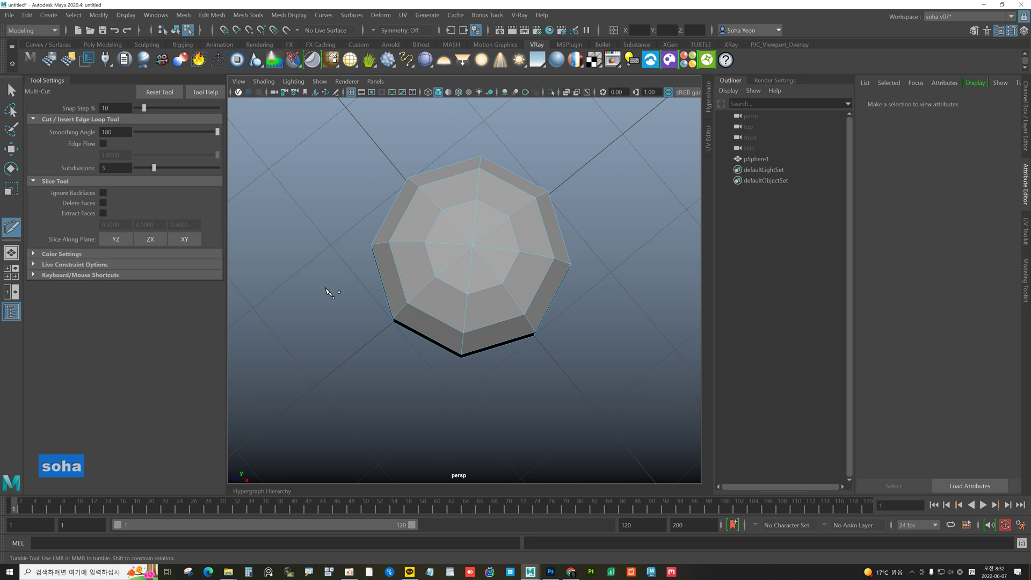
pyautogui.click(463, 333)
pyautogui.click(408, 304)
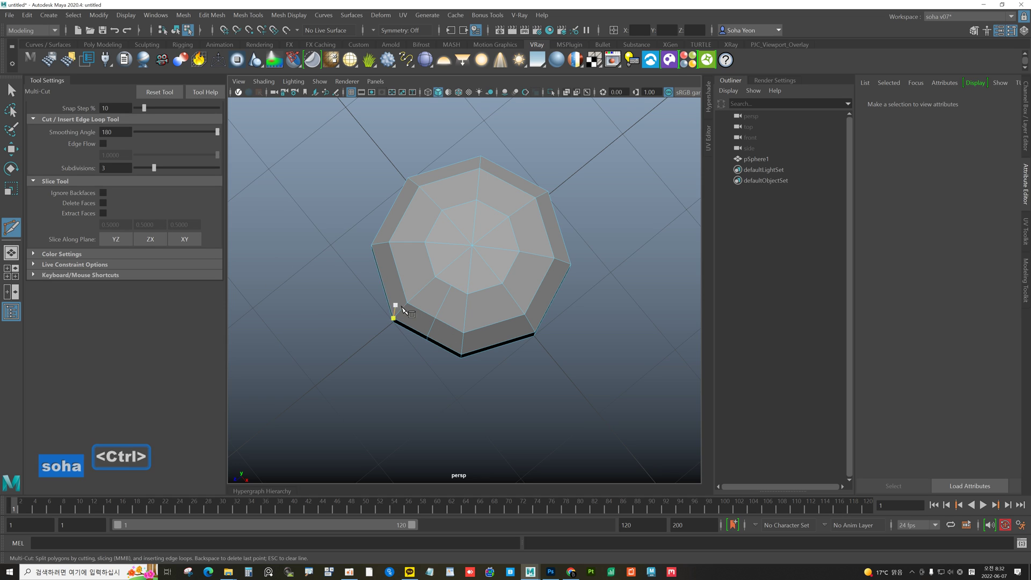
# - Turn on Edge Flow for Multi-Cut and insert centered vertical edge loops in the neighbouring face columns of the sphere
pyautogui.click(103, 144)
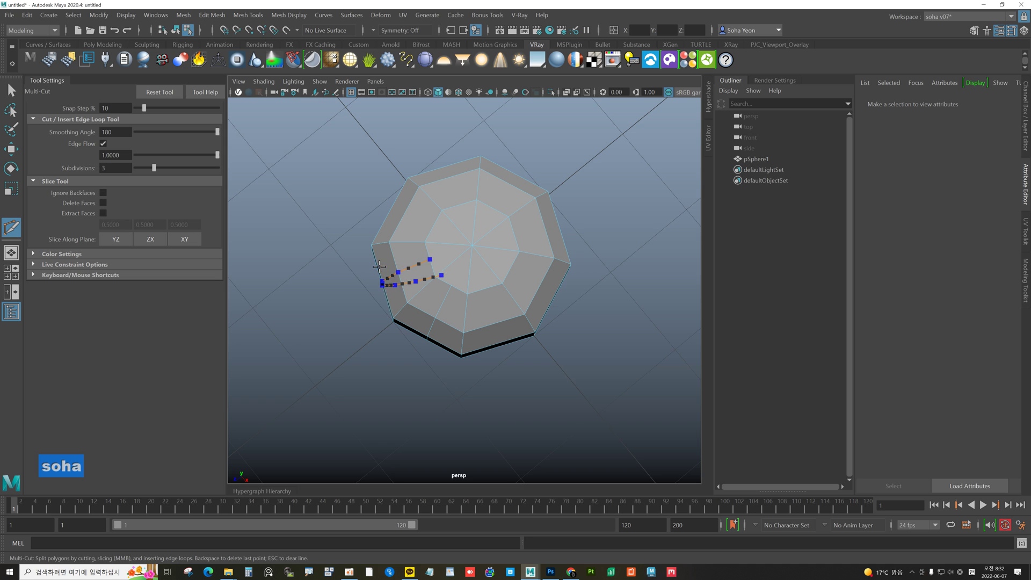
pyautogui.keyDown('ctrl'); pyautogui.middleClick(380, 265); pyautogui.keyUp('ctrl')
pyautogui.keyDown('alt'); pyautogui.moveTo(402, 250); pyautogui.dragTo(396, 260); pyautogui.keyUp('alt')
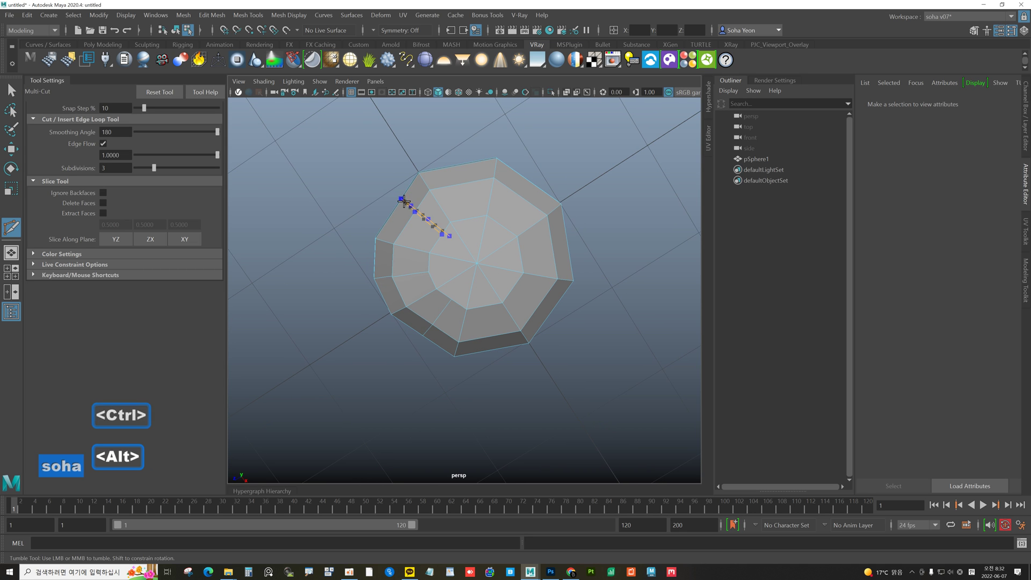
pyautogui.keyDown('ctrl'); pyautogui.middleClick(396, 207); pyautogui.keyUp('ctrl')
pyautogui.keyDown('ctrl'); pyautogui.middleClick(459, 168); pyautogui.keyUp('ctrl')
pyautogui.keyDown('alt'); pyautogui.moveTo(490, 255); pyautogui.dragTo(477, 241); pyautogui.keyUp('alt')
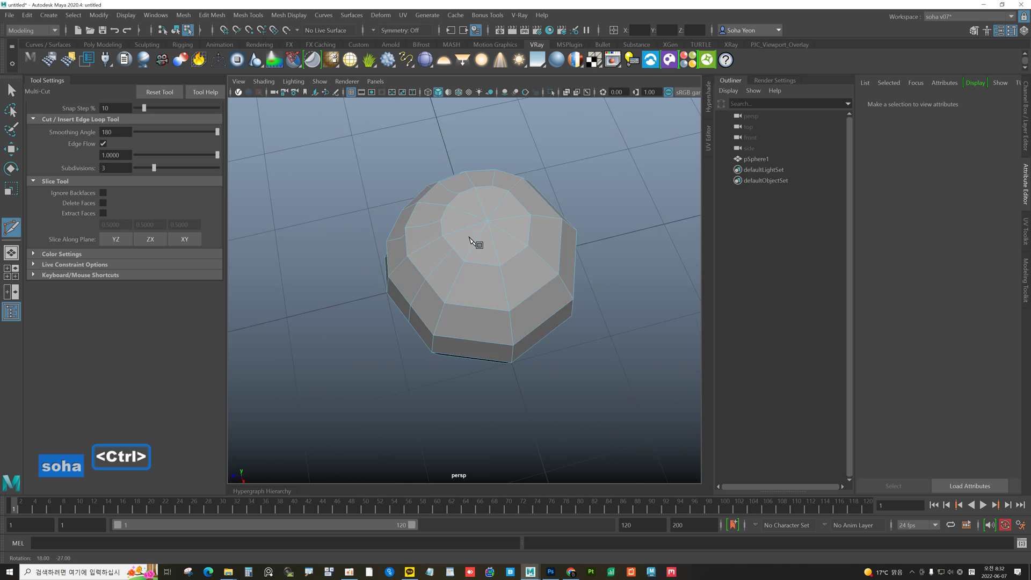
pyautogui.click(497, 250)
pyautogui.keyDown('alt'); pyautogui.moveTo(497, 250); pyautogui.dragTo(530, 248, button='right'); pyautogui.keyUp('alt')
pyautogui.keyDown('alt'); pyautogui.moveTo(530, 249); pyautogui.dragTo(449, 219); pyautogui.keyUp('alt')
pyautogui.keyDown('alt'); pyautogui.moveTo(449, 218); pyautogui.dragTo(482, 238, button='right'); pyautogui.keyUp('alt')
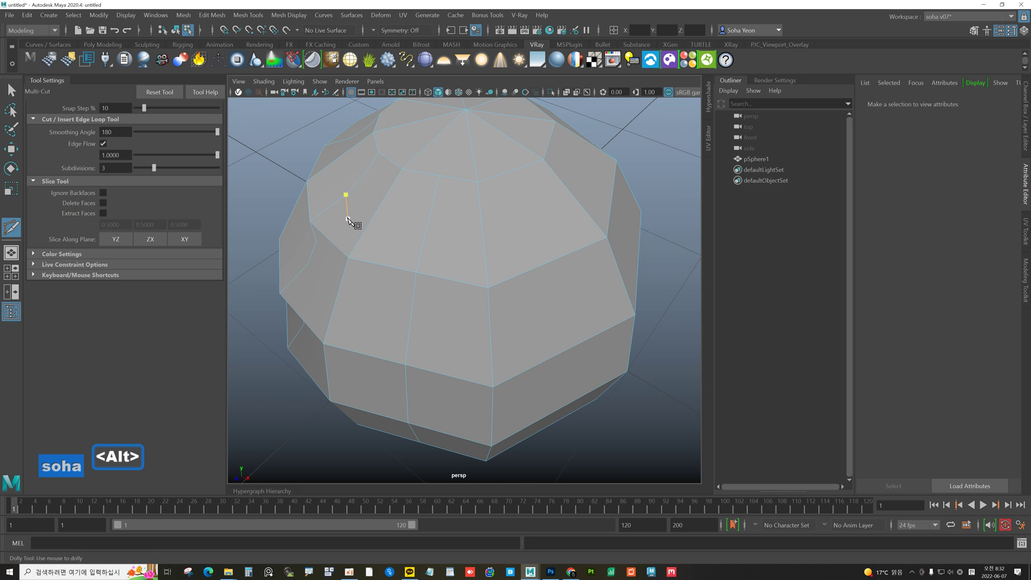
# - Reset the Multi-Cut tool to its defaults and undo all edge loops inserted in the sphere
pyautogui.click(158, 90)
pyautogui.keyDown('alt'); pyautogui.moveTo(444, 246); pyautogui.dragTo(424, 265); pyautogui.keyUp('alt')
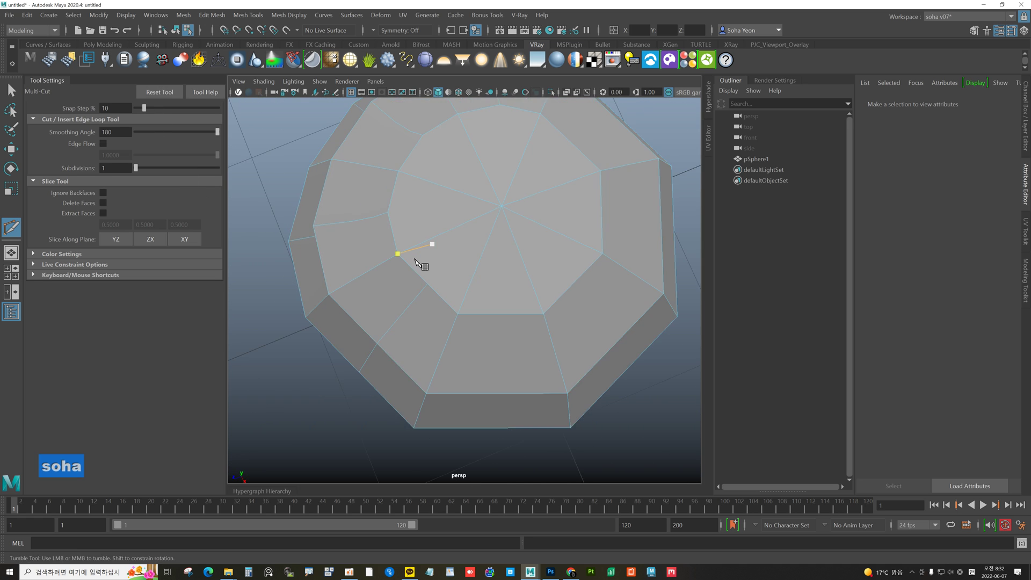
pyautogui.keyDown('alt'); pyautogui.moveTo(423, 264); pyautogui.dragTo(383, 231, button='right'); pyautogui.keyUp('alt')
pyautogui.keyDown('alt'); pyautogui.moveTo(382, 231); pyautogui.dragTo(378, 228); pyautogui.keyUp('alt')
pyautogui.hotkey('ctrl', 'z')
pyautogui.hotkey('ctrl', 'z')
pyautogui.hotkey('ctrl', 'z')
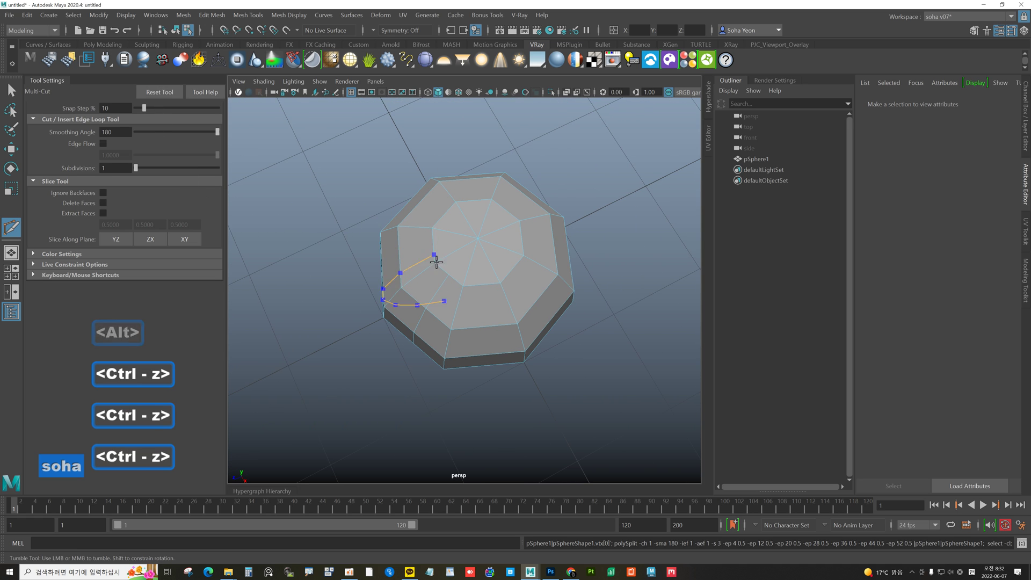
pyautogui.hotkey('ctrl', 'z')
pyautogui.keyDown('alt'); pyautogui.moveTo(409, 267); pyautogui.dragTo(422, 241); pyautogui.keyUp('alt')
# - Reactivate Multi-Cut, turn on Edge Flow, and insert two centered vertical edge loops in adjacent face columns of the sphere
pyautogui.press('w')
pyautogui.hotkey('alt', 's')
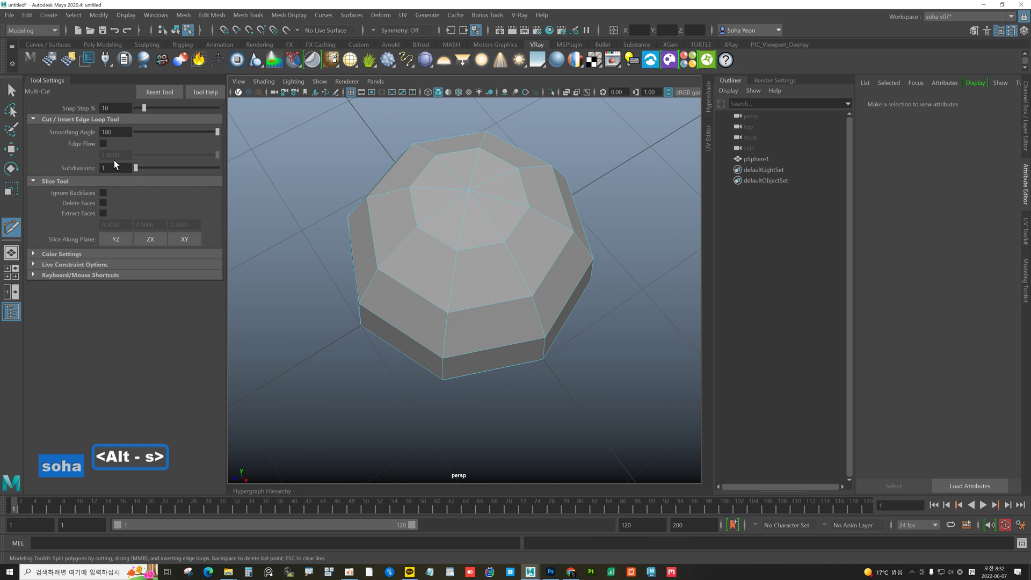
pyautogui.click(102, 144)
pyautogui.keyDown('ctrl'); pyautogui.middleClick(356, 226); pyautogui.keyUp('ctrl')
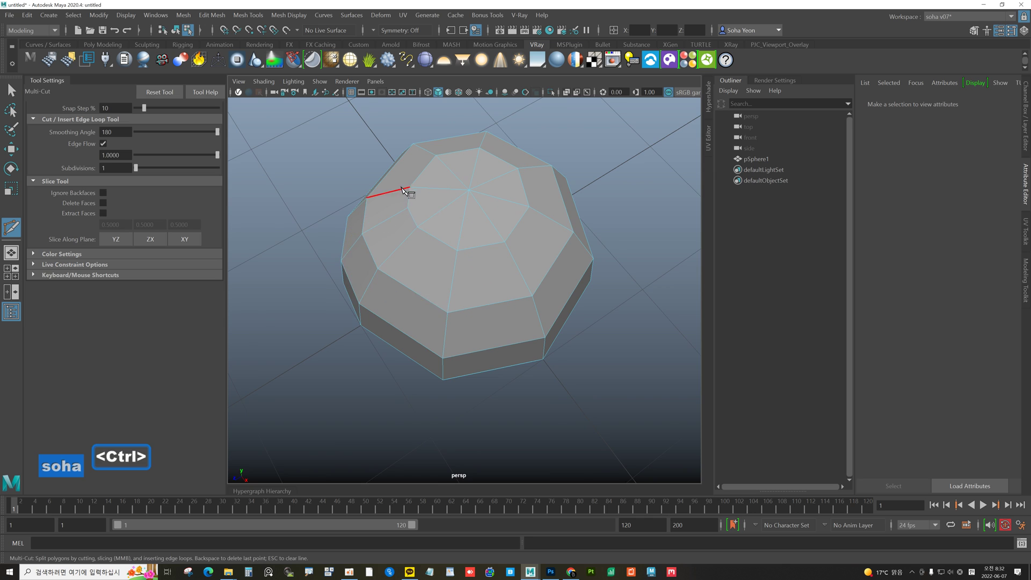
pyautogui.keyDown('alt'); pyautogui.moveTo(410, 191); pyautogui.dragTo(408, 214); pyautogui.keyUp('alt')
pyautogui.keyDown('ctrl'); pyautogui.middleClick(399, 186); pyautogui.keyUp('ctrl')
pyautogui.keyDown('alt'); pyautogui.moveTo(422, 267); pyautogui.dragTo(449, 265); pyautogui.keyUp('alt')
pyautogui.click(399, 187)
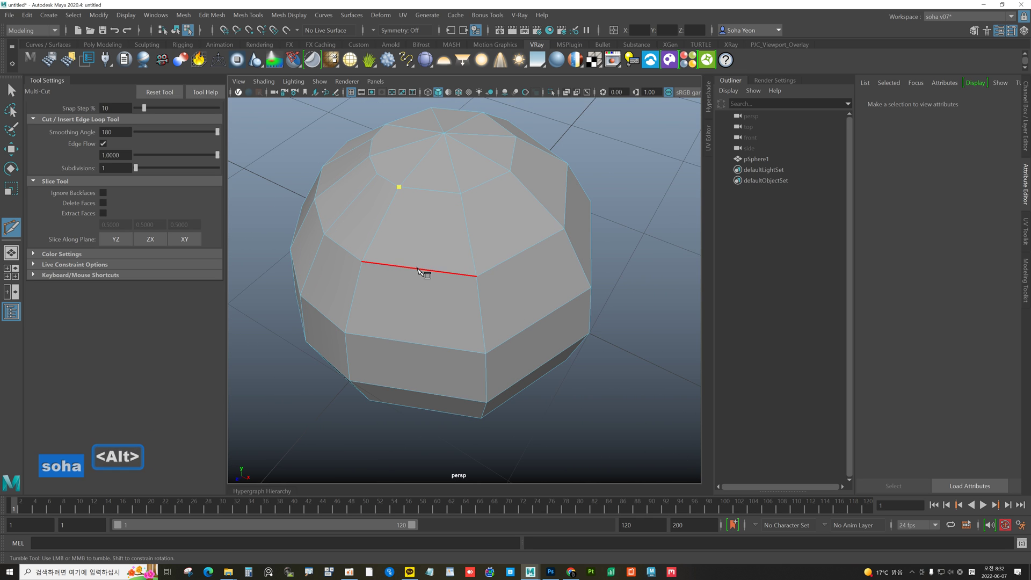
pyautogui.click(417, 269)
pyautogui.click(442, 297)
pyautogui.keyDown('alt'); pyautogui.moveTo(445, 293); pyautogui.dragTo(416, 270); pyautogui.keyUp('alt')
pyautogui.hotkey('ctrl', 'z')
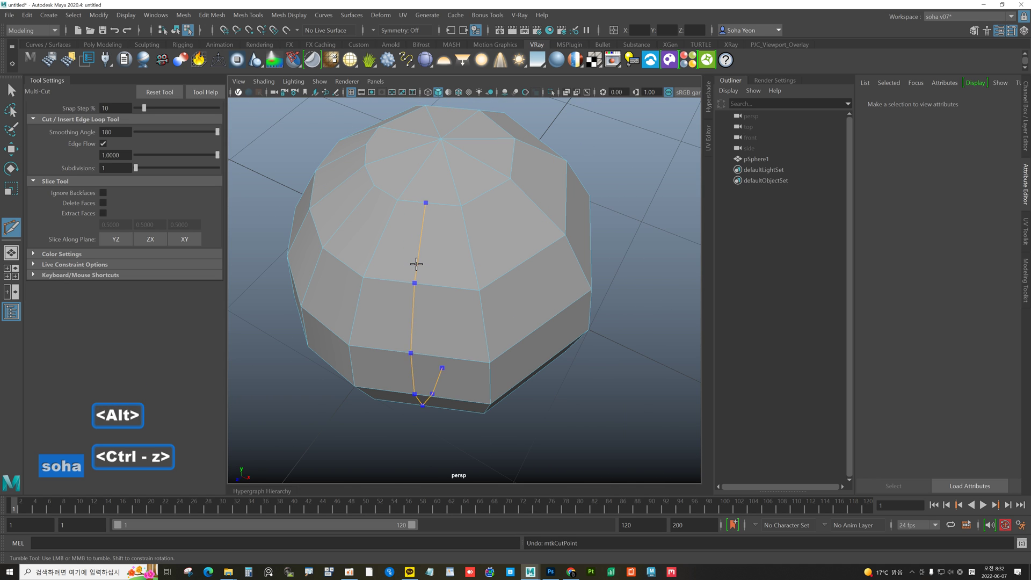
# - Switch Multi-Cut's Edge Flow off and on repeatedly with the custom hotkeys, ending with it on
pyautogui.click(104, 144)
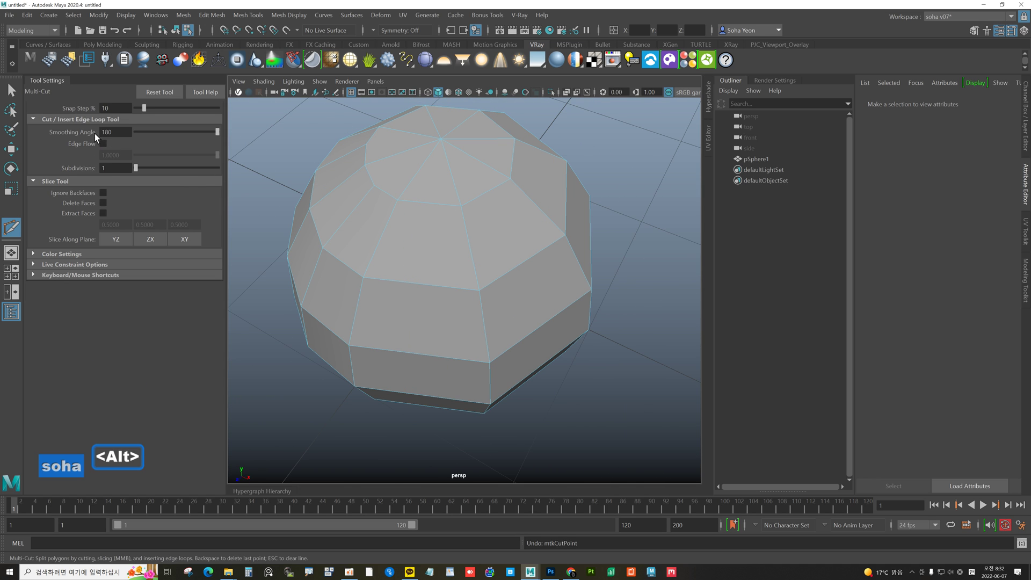
pyautogui.keyDown('alt'); pyautogui.moveTo(253, 212); pyautogui.dragTo(447, 219); pyautogui.keyUp('alt')
pyautogui.keyDown('alt'); pyautogui.moveTo(447, 218); pyautogui.dragTo(446, 234, button='middle'); pyautogui.keyUp('alt')
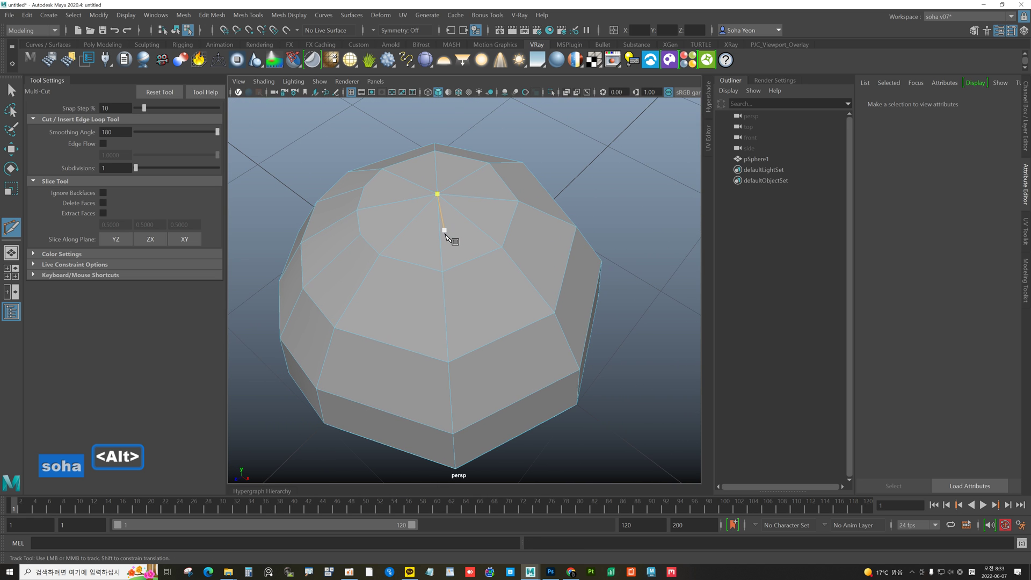
pyautogui.press('F5')
pyautogui.press('F6')
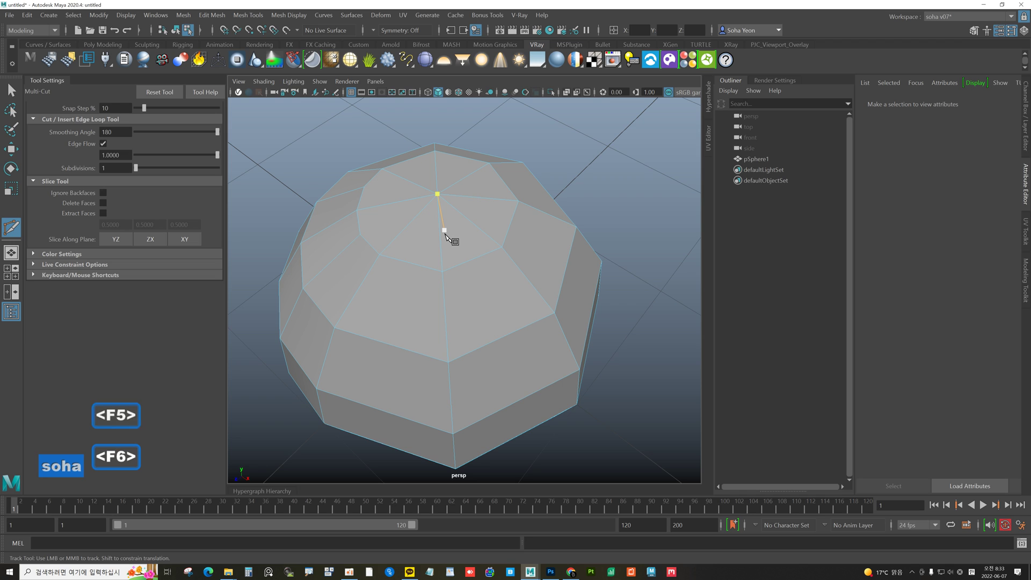
pyautogui.press('F5')
pyautogui.press('F6')
pyautogui.press('F5')
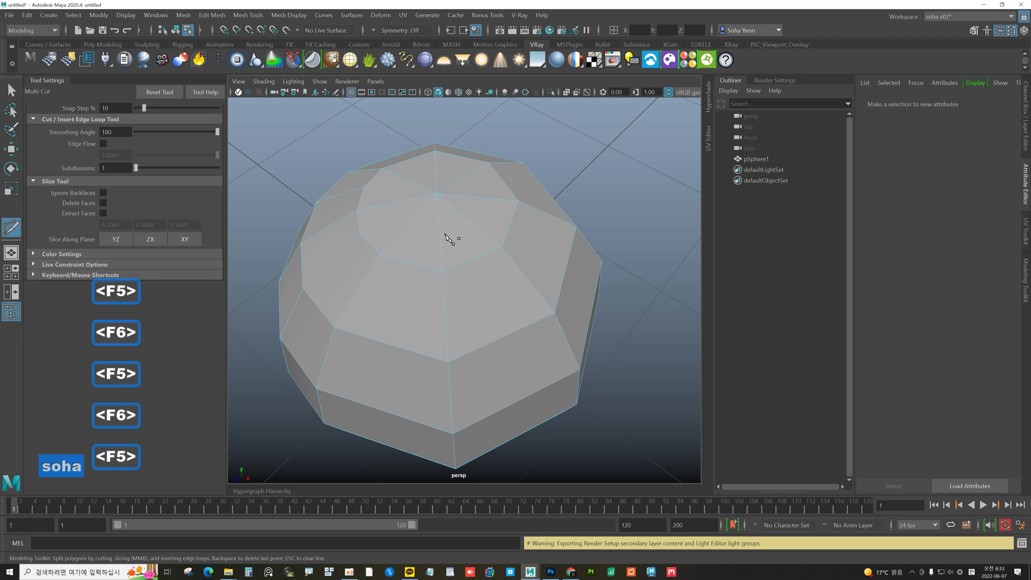
pyautogui.click(360, 234)
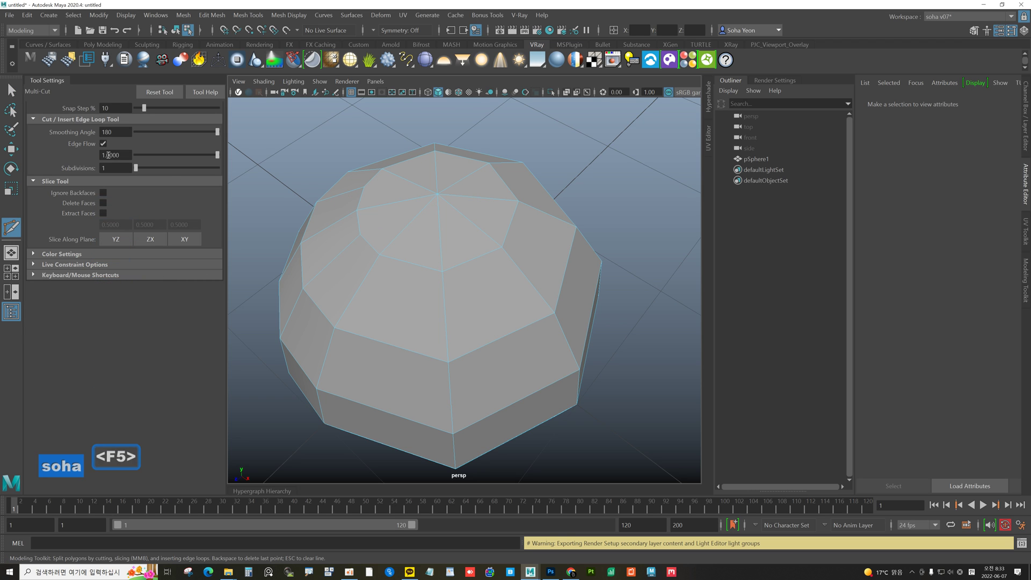
# - Leave Multi-Cut, return to the Move tool in object mode, and select the sphere
pyautogui.keyDown('alt'); pyautogui.moveTo(453, 218); pyautogui.dragTo(421, 223); pyautogui.keyUp('alt')
pyautogui.keyDown('alt'); pyautogui.moveTo(421, 223); pyautogui.dragTo(438, 243, button='right'); pyautogui.keyUp('alt')
pyautogui.keyDown('alt'); pyautogui.moveTo(438, 243); pyautogui.dragTo(485, 220); pyautogui.keyUp('alt')
pyautogui.press('w')
pyautogui.hotkey('alt', '`')
pyautogui.click(569, 205)
pyautogui.click(436, 203)
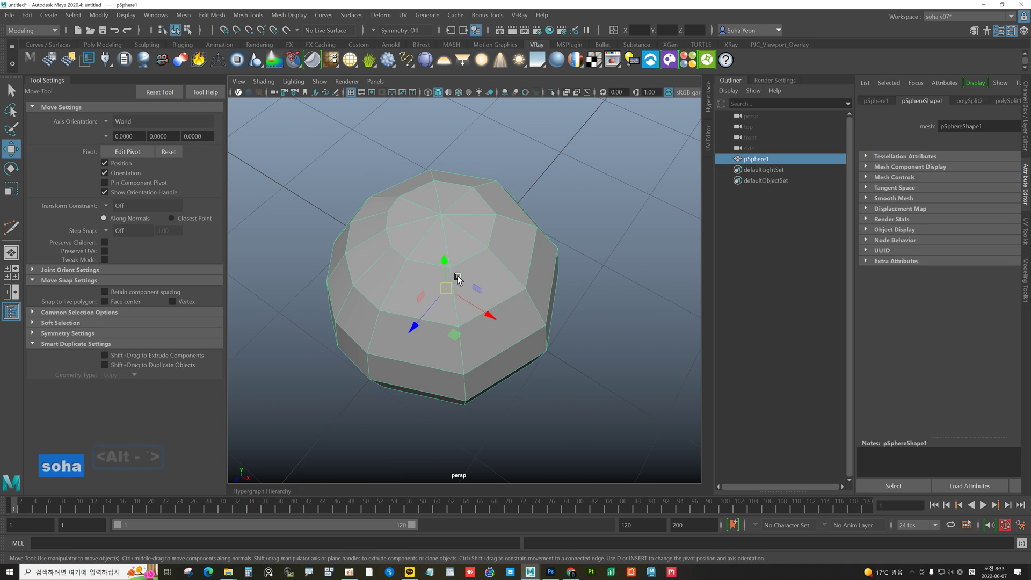
pyautogui.keyDown('alt'); pyautogui.moveTo(458, 279); pyautogui.dragTo(507, 242); pyautogui.keyUp('alt')
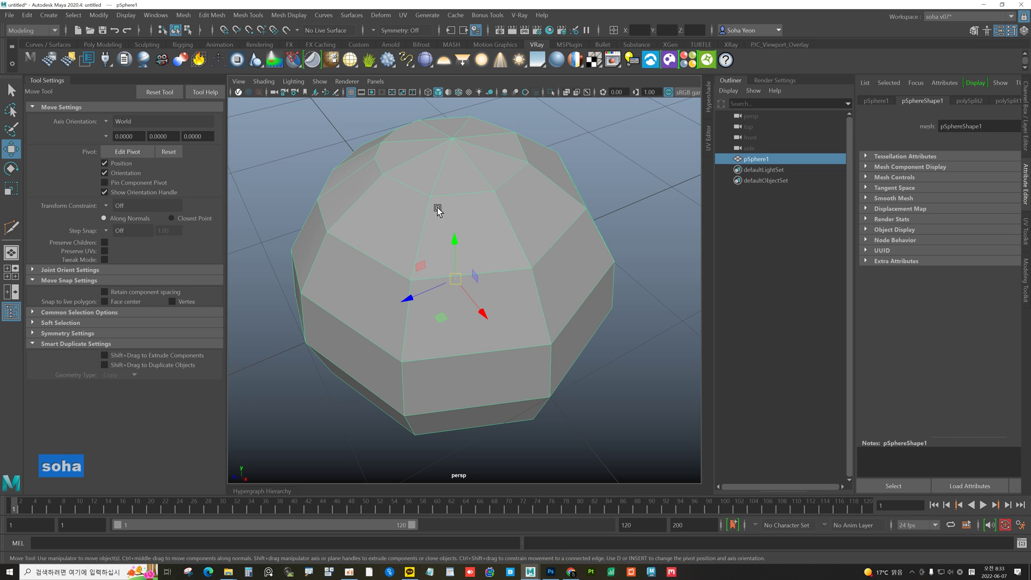
pyautogui.keyDown('alt'); pyautogui.moveTo(260, 267); pyautogui.dragTo(321, 230); pyautogui.keyUp('alt')
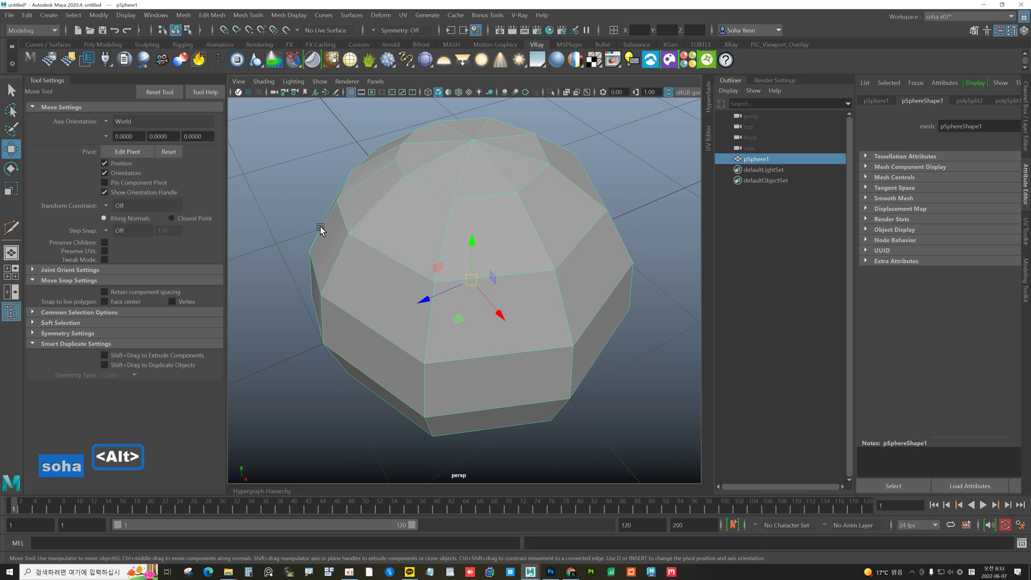
pyautogui.moveTo(531, 274)
pyautogui.keyDown('alt'); pyautogui.mouseDown()
pyautogui.moveTo(536, 265)
pyautogui.moveTo(484, 272)
pyautogui.moveTo(494, 282)
pyautogui.moveTo(481, 300)
pyautogui.moveTo(530, 285)
pyautogui.mouseUp(); pyautogui.keyUp('alt')
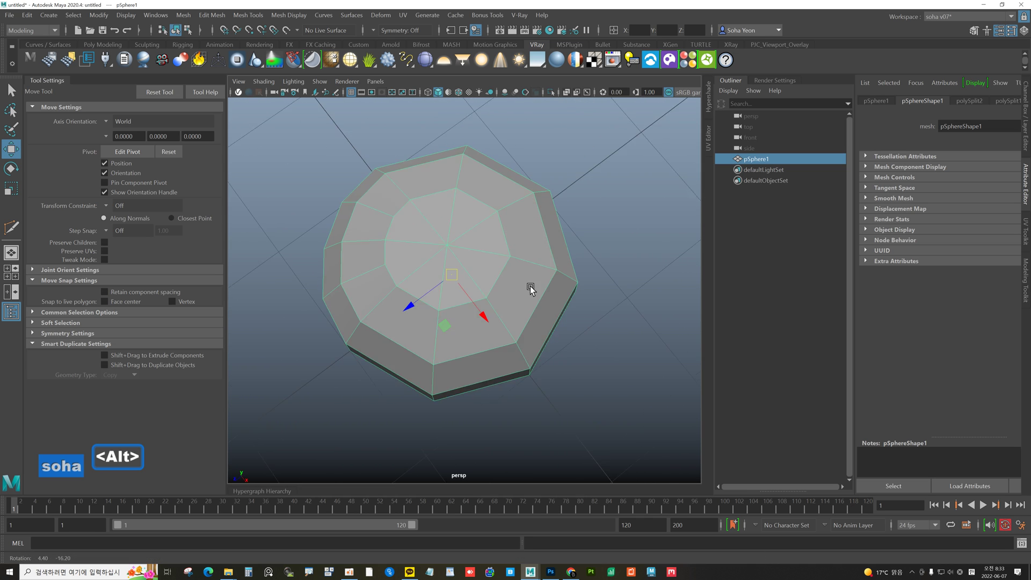